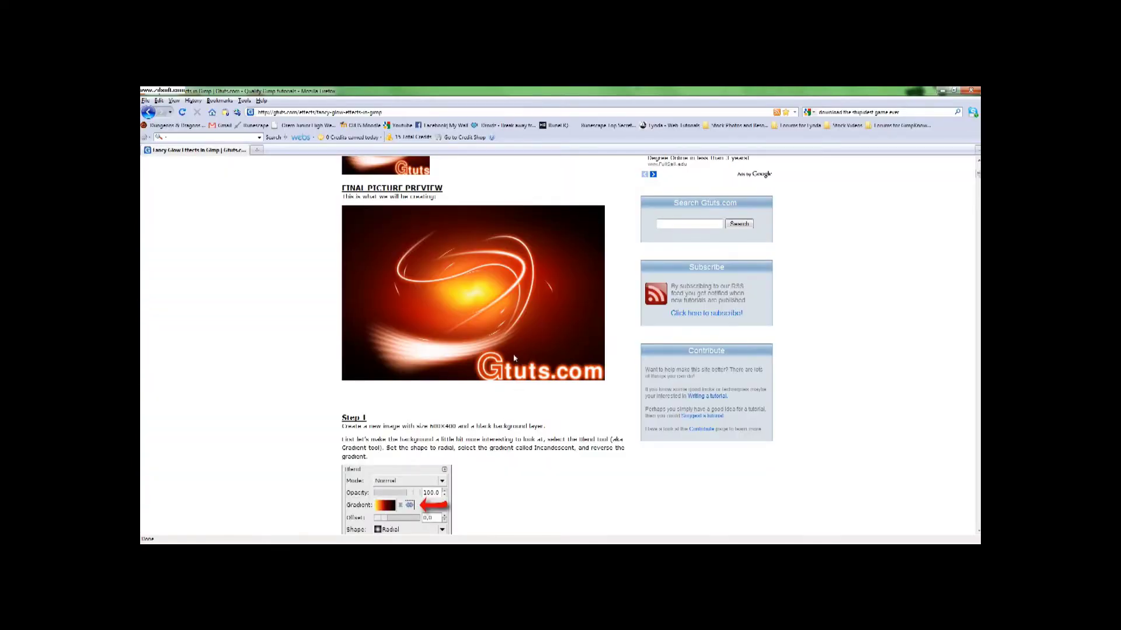
- Examine the Fancy Glow Effects in Gimp tutorial page, including its introduction, final picture preview and first instructions
scroll(461, 436, "up", 3)
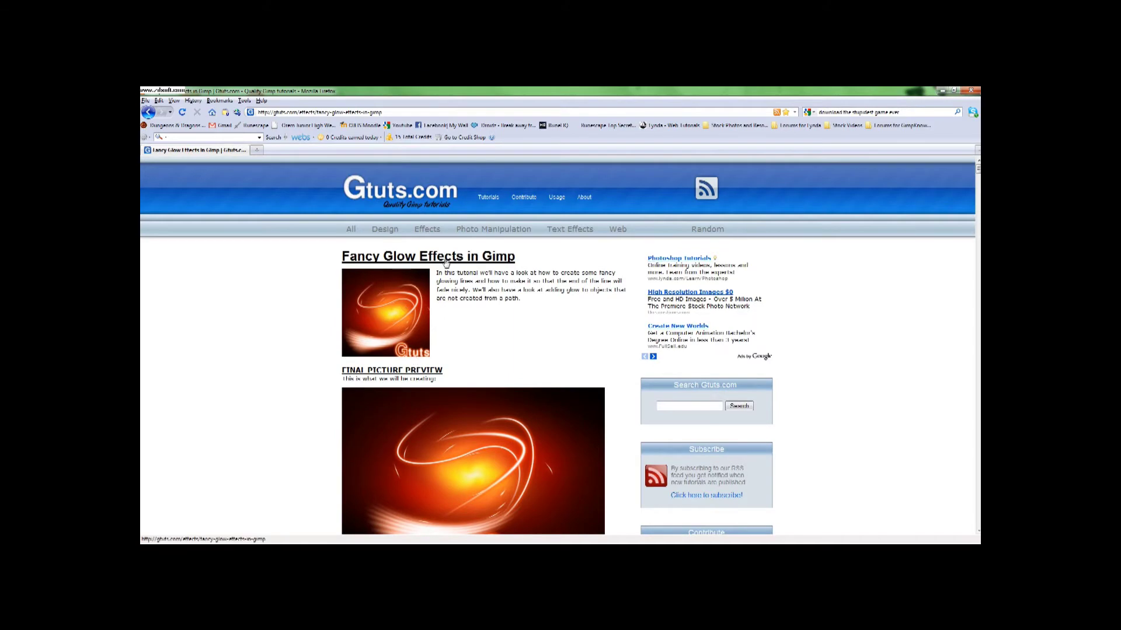
scroll(509, 415, "down", 3)
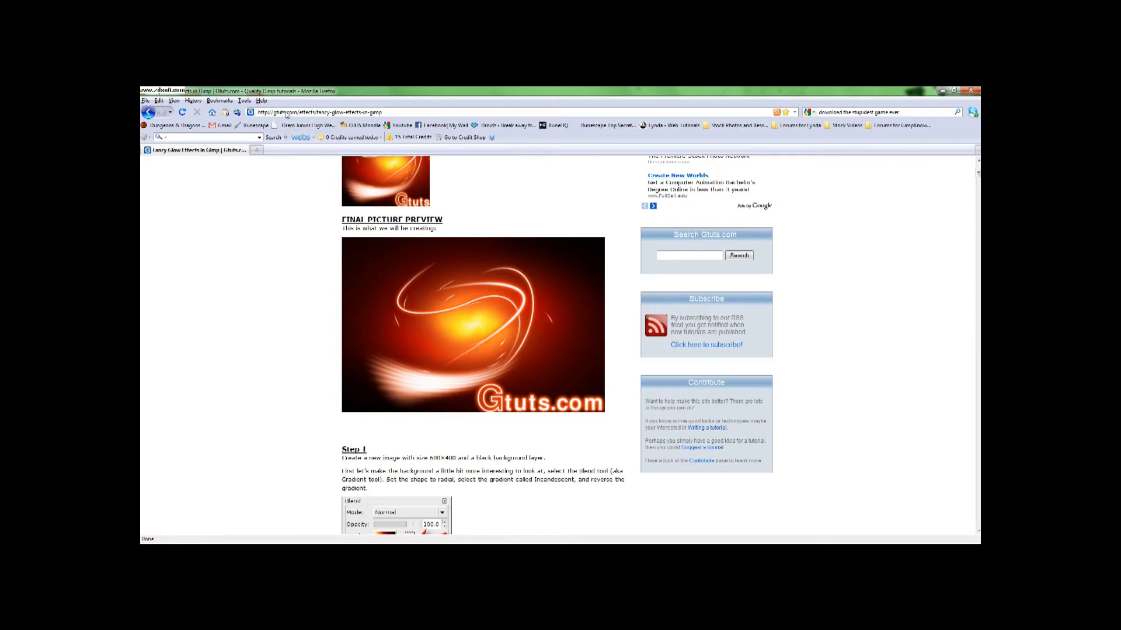
scroll(430, 320, "up", 3)
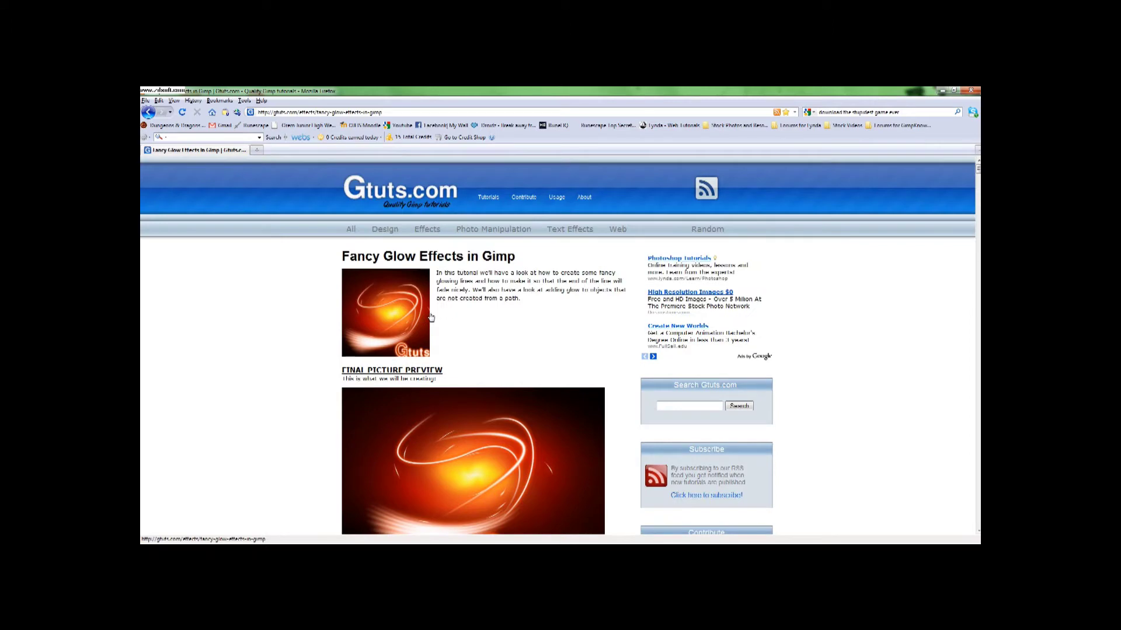
scroll(448, 307, "down", 2)
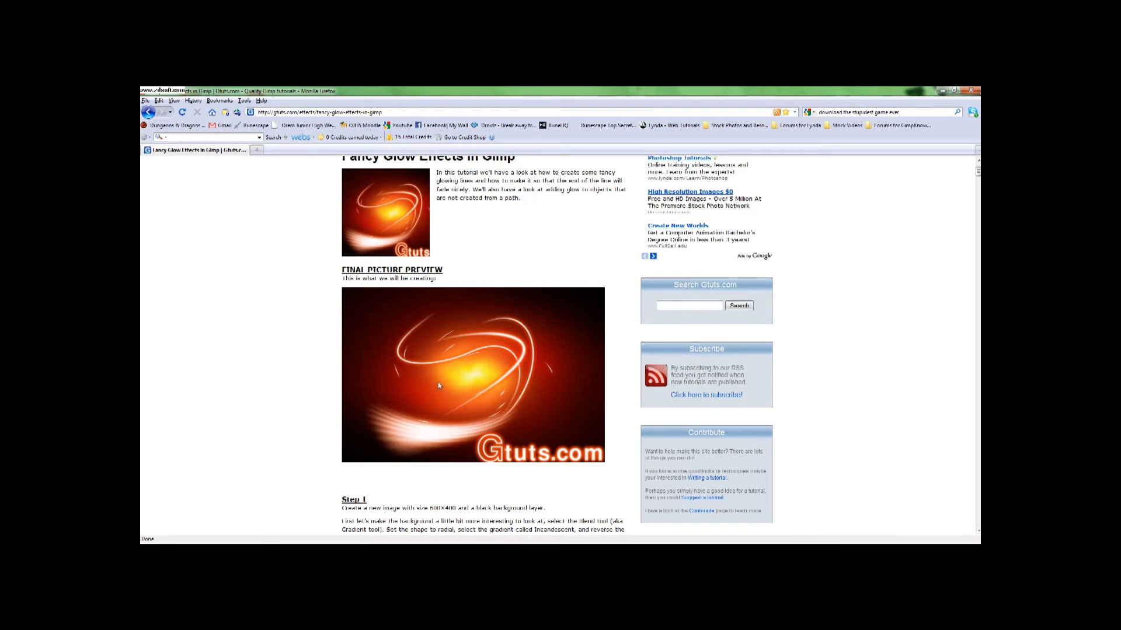
scroll(467, 383, "up", 3)
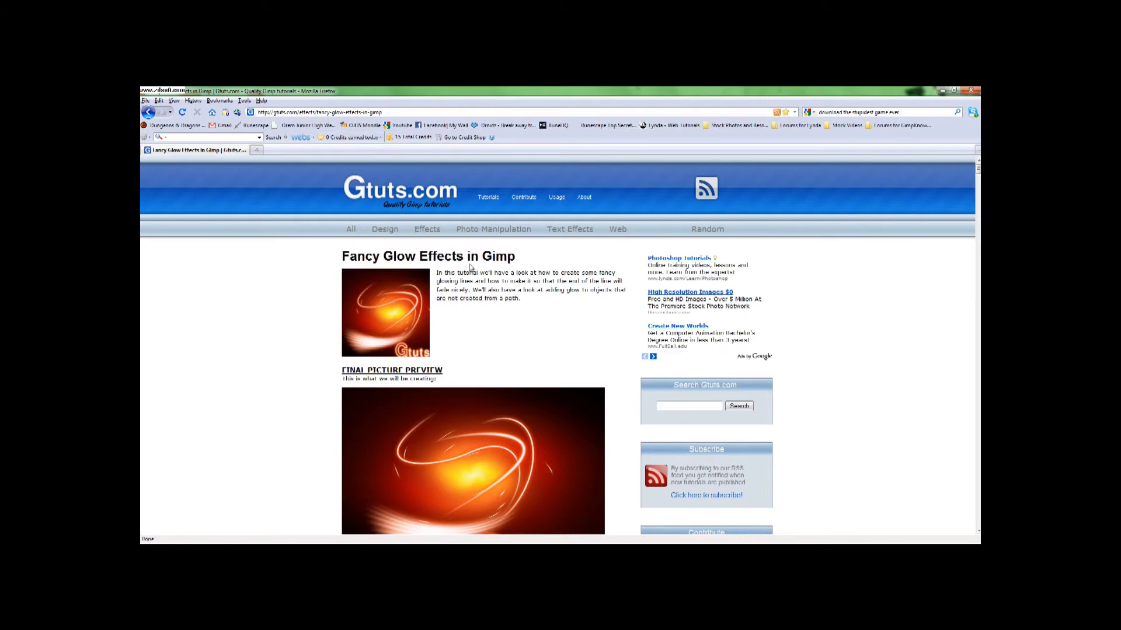
scroll(470, 266, "down", 5)
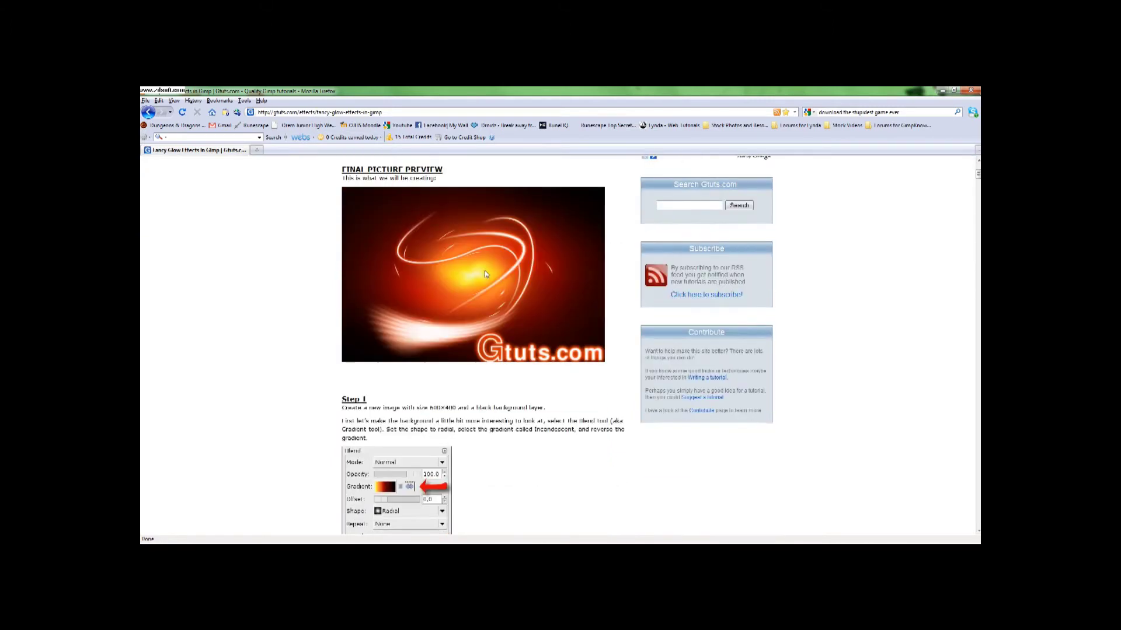
- Switch to GIMP and create a new 600 × 400 pixel image
left_click(941, 91)
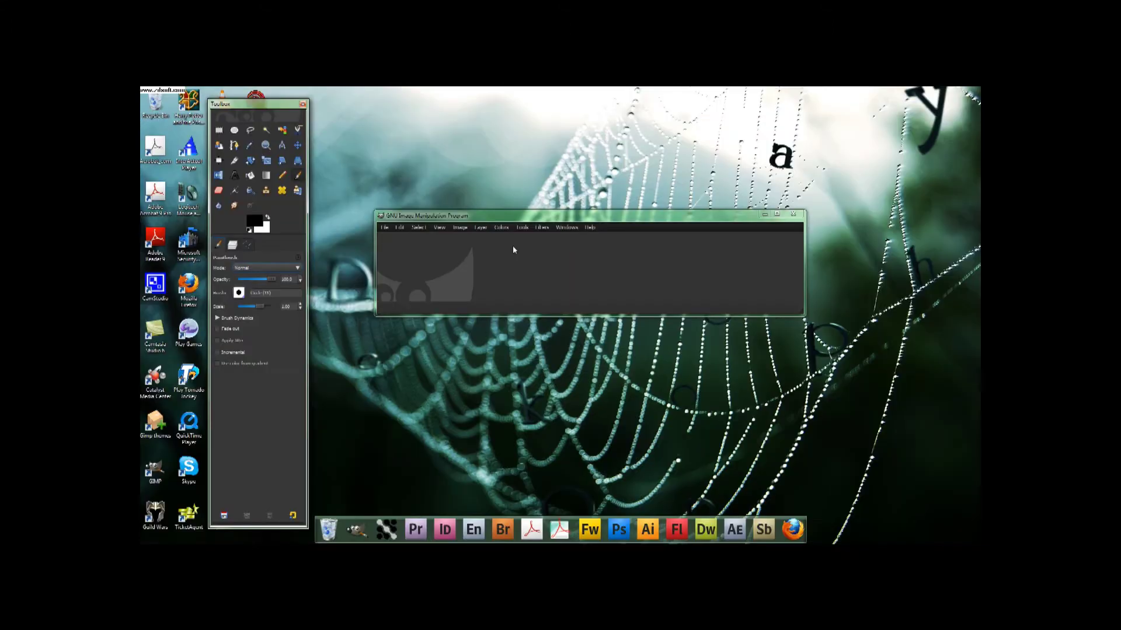
left_click(383, 227)
left_click(391, 239)
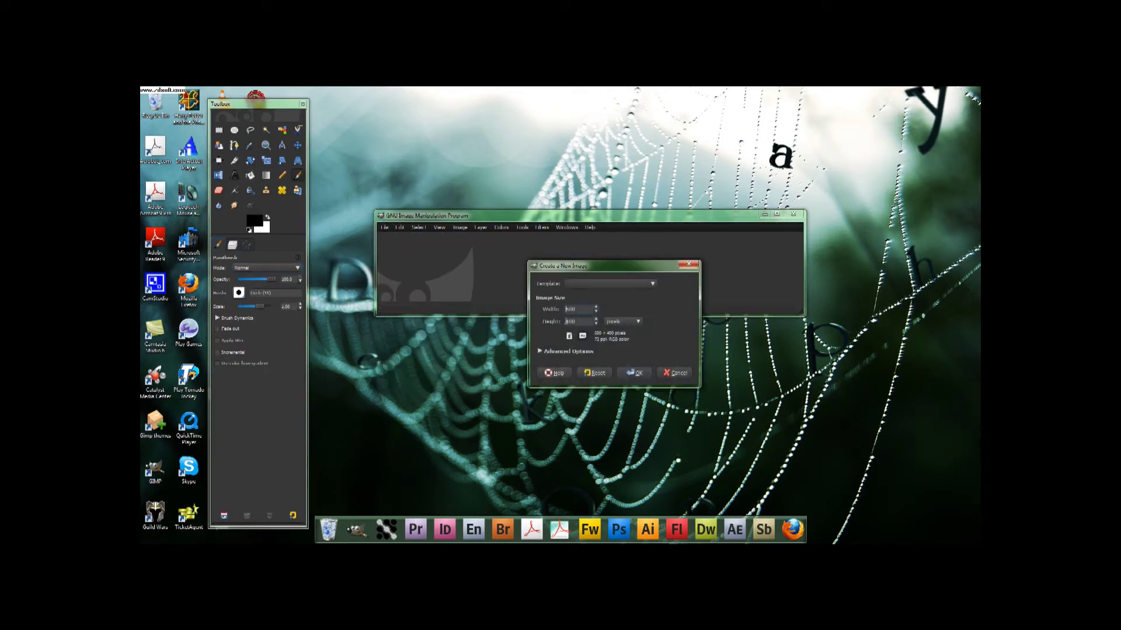
left_click(635, 372)
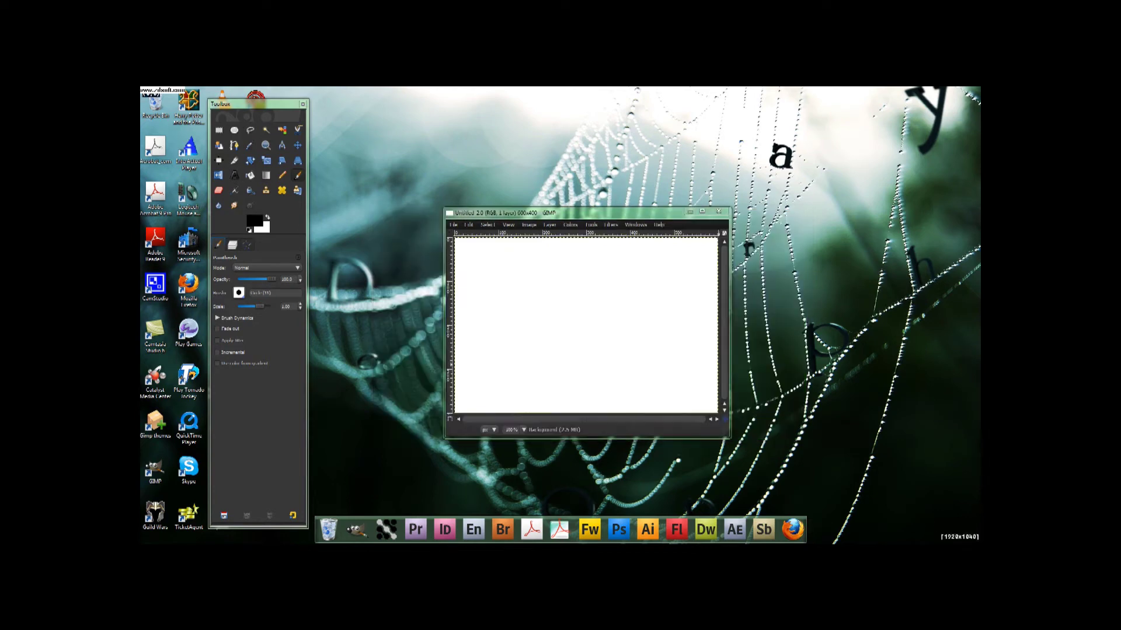
- Fill the background with the reversed Incandescent gradient in Radial shape, blending from the canvas centre down to its lower edge
left_click(267, 176)
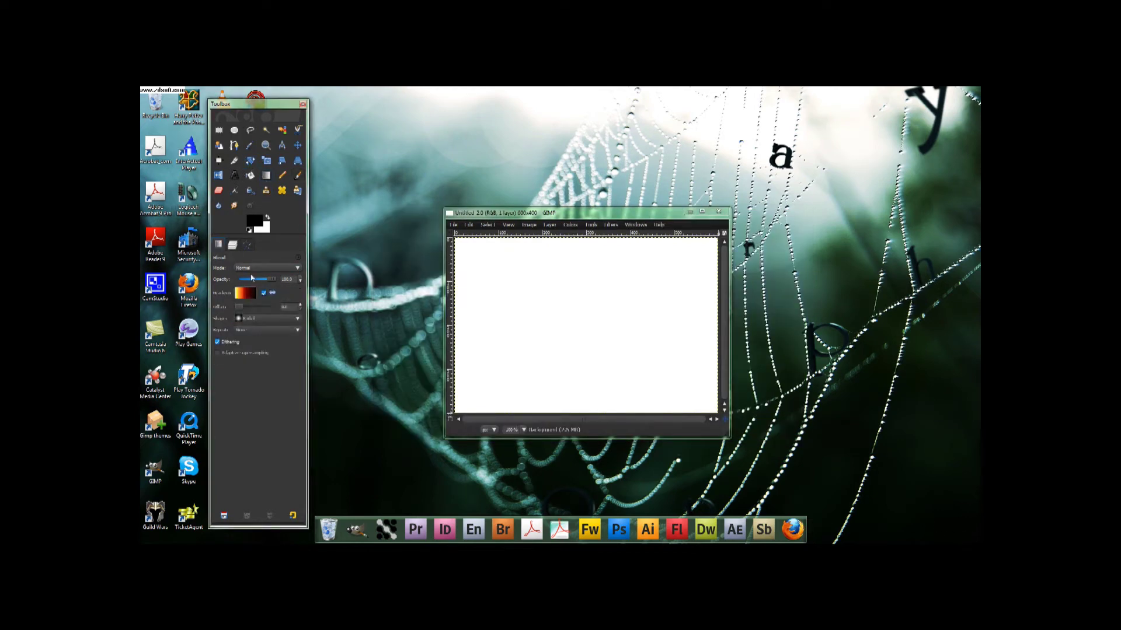
left_click(252, 295)
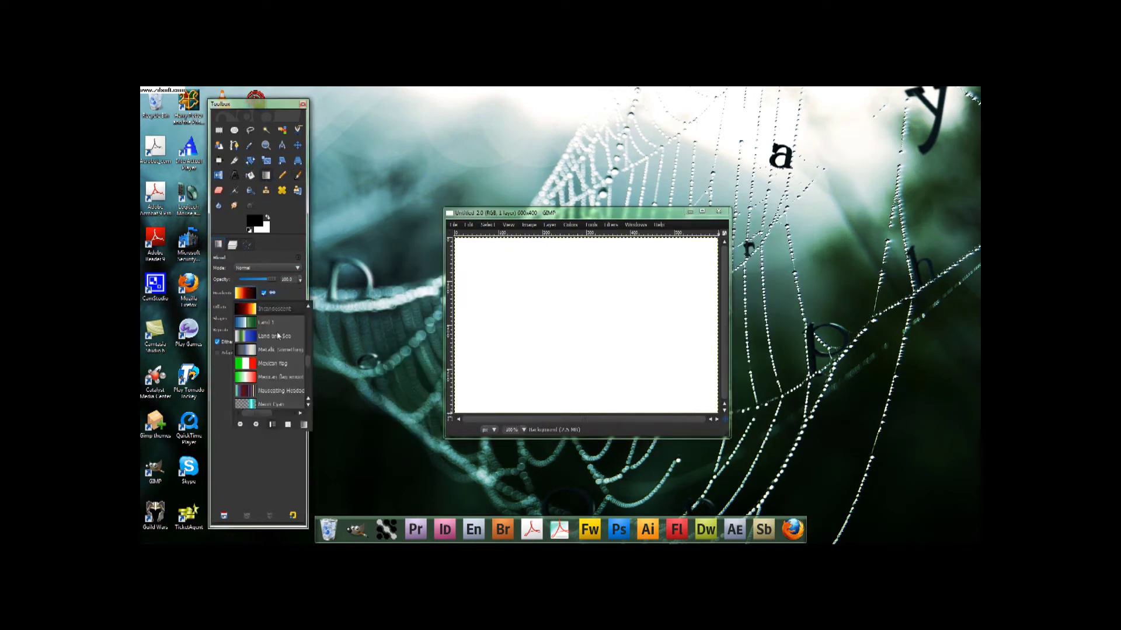
left_click(287, 297)
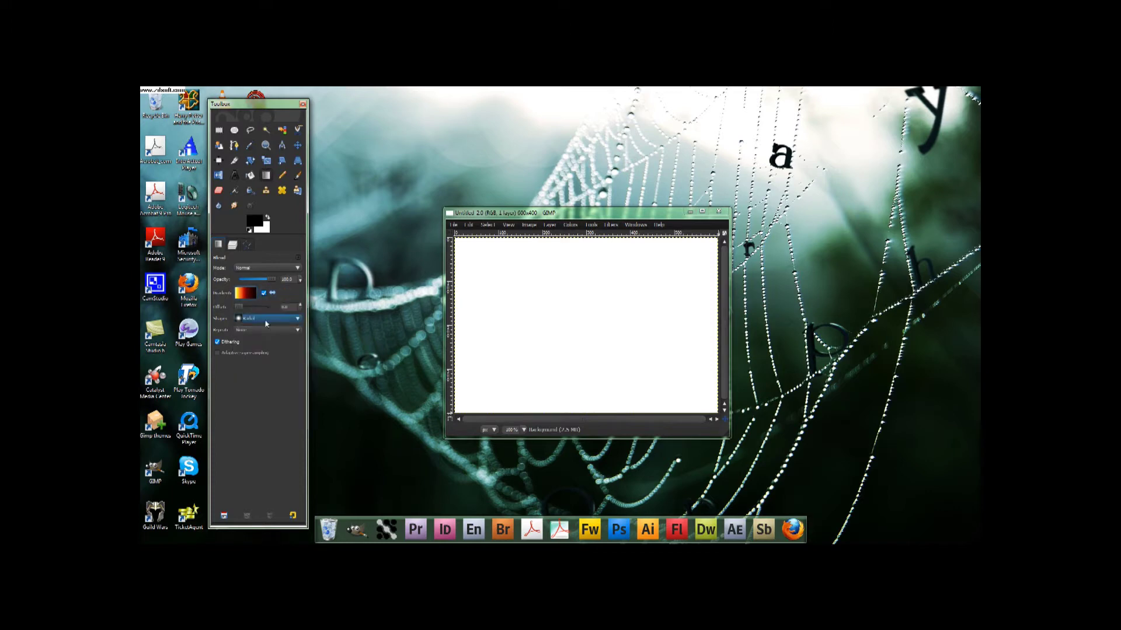
left_click(262, 320)
left_click(263, 318)
left_click(588, 330)
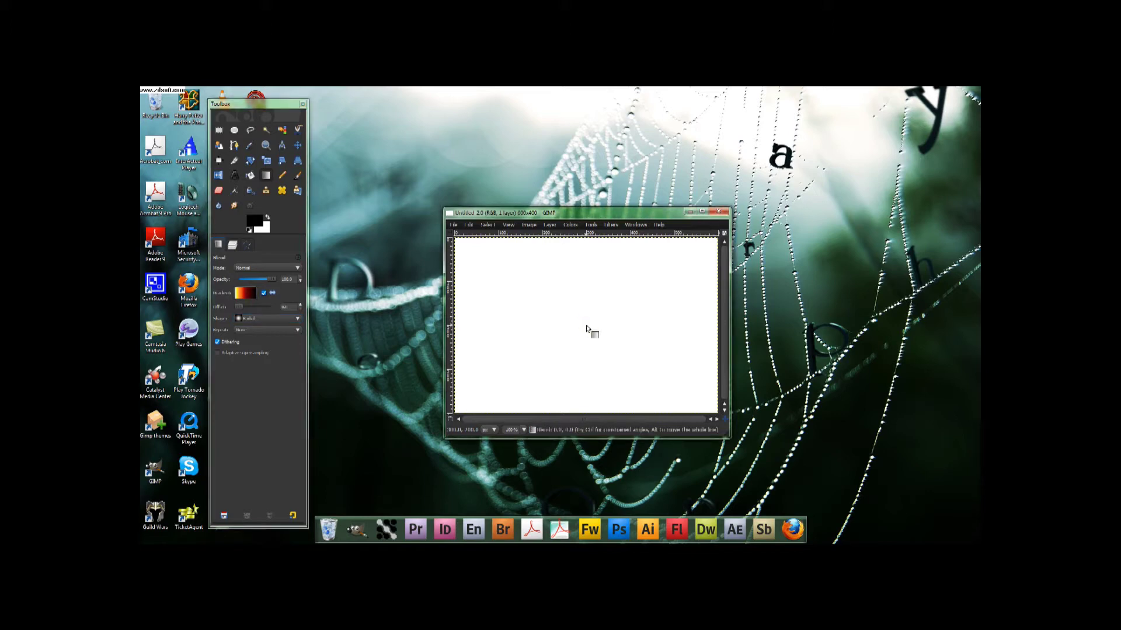
left_click_drag(587, 329, 586, 415)
left_click_drag(586, 416, 586, 416)
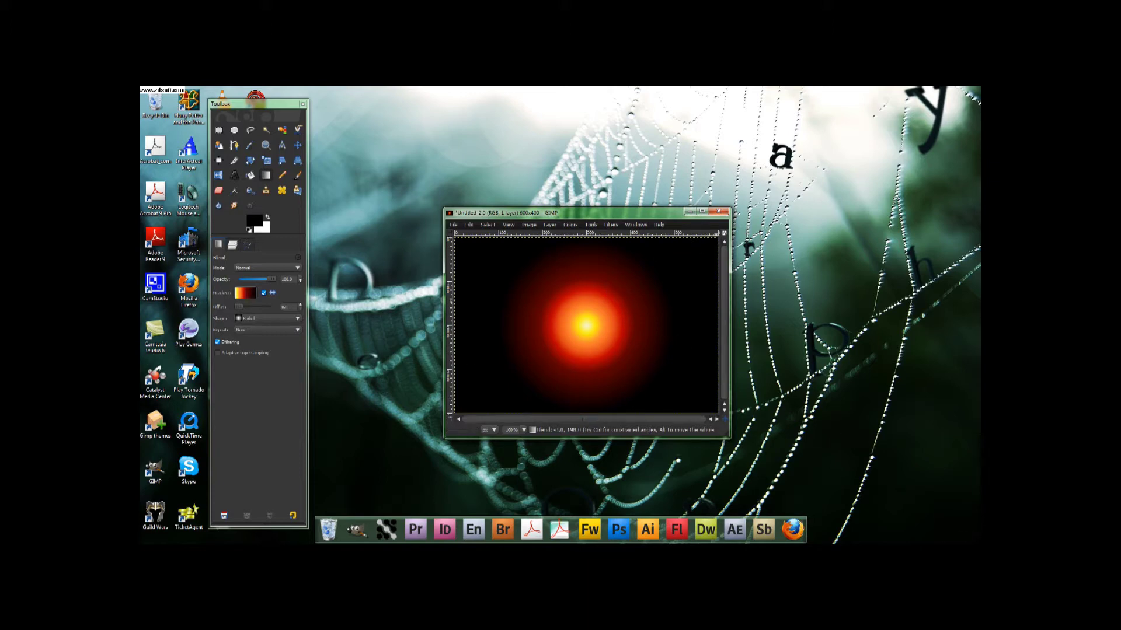
- Apply the Ripple distortion to the glow with horizontal orientation, sine wave type and a period of 20
left_click(611, 224)
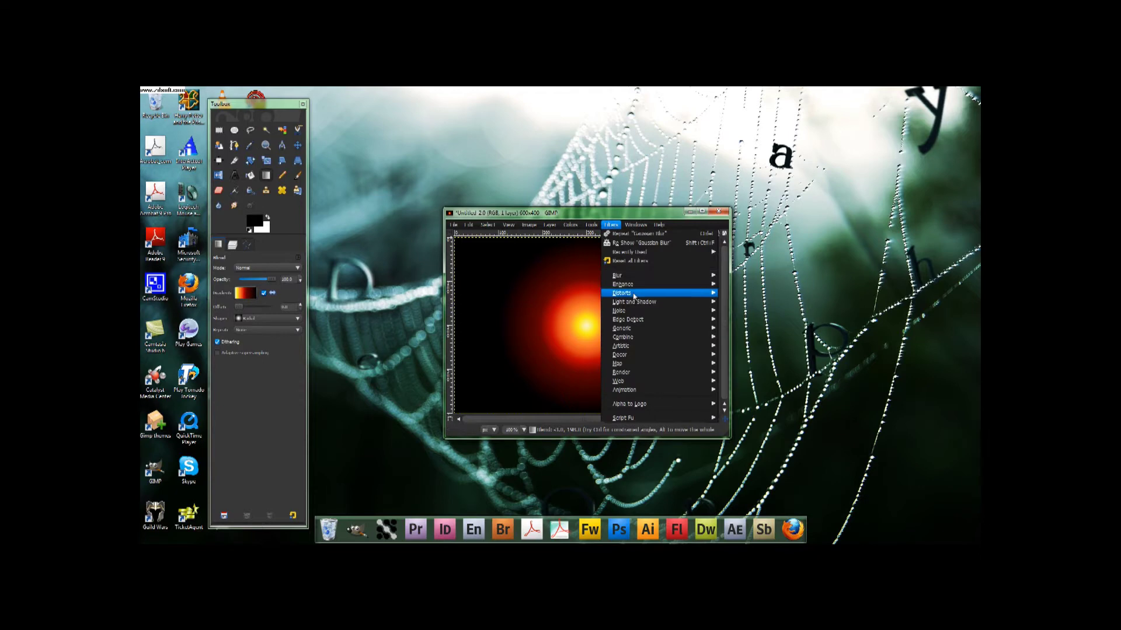
mouse_move(640, 314)
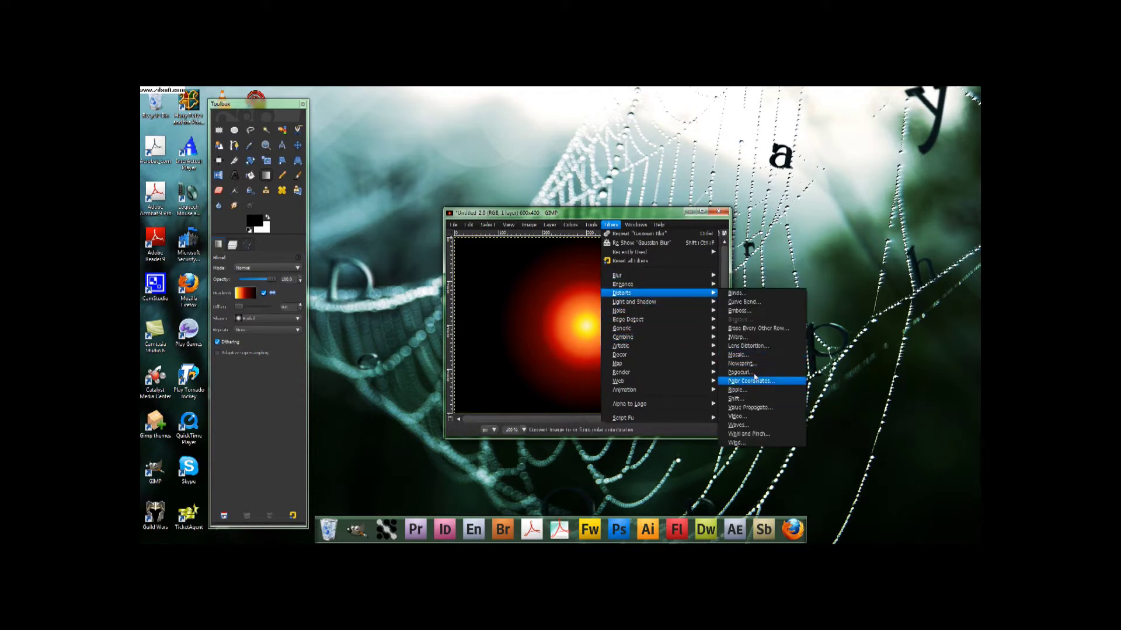
left_click(748, 391)
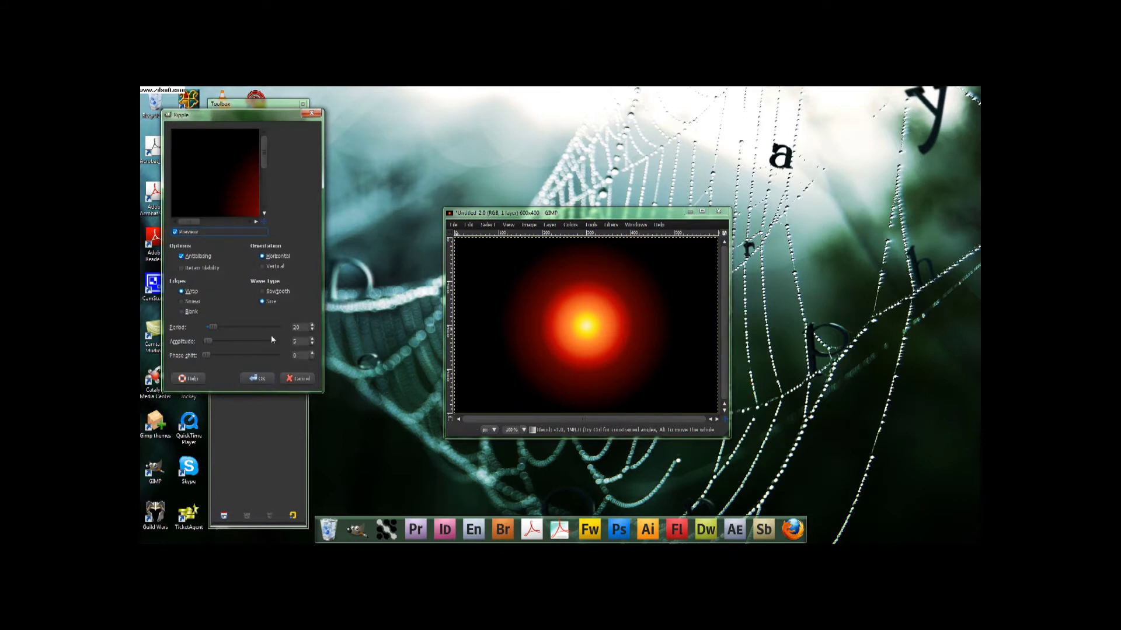
left_click_drag(188, 222, 212, 221)
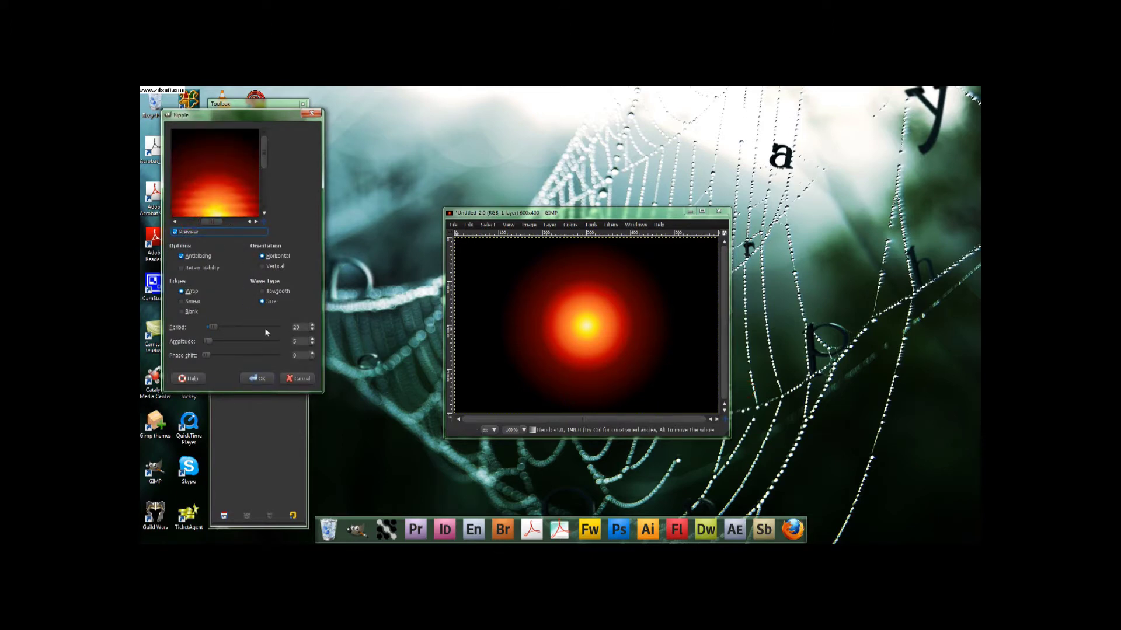
left_click(257, 378)
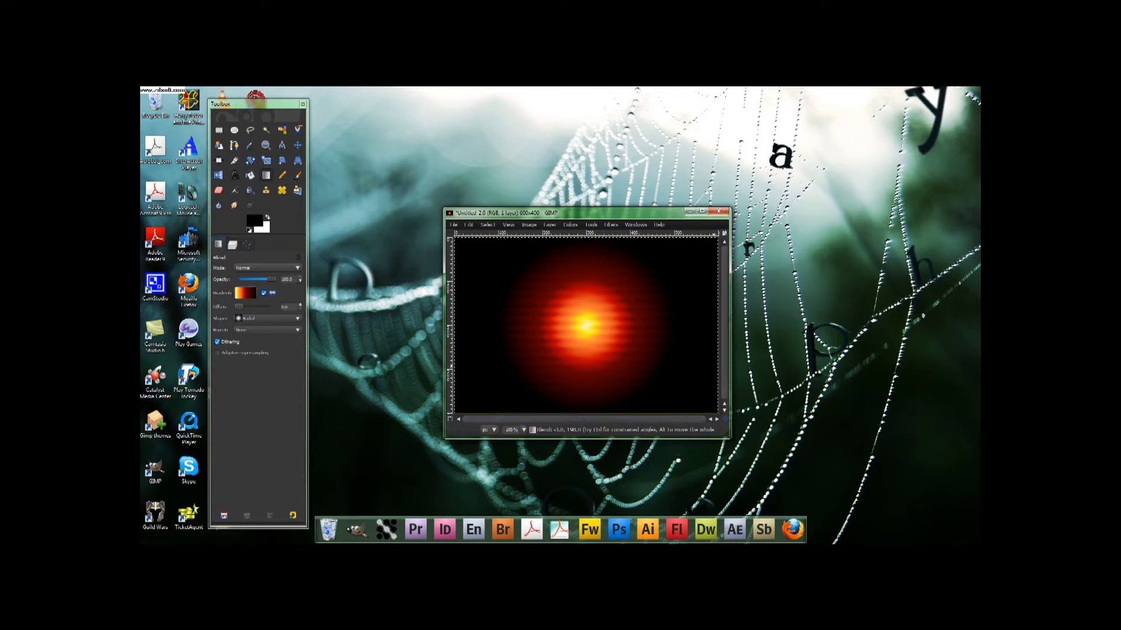
- Apply the Whirl and Pinch distortion to the rippled glow with pinch amount 0 and radius 1
left_click(611, 225)
mouse_move(632, 293)
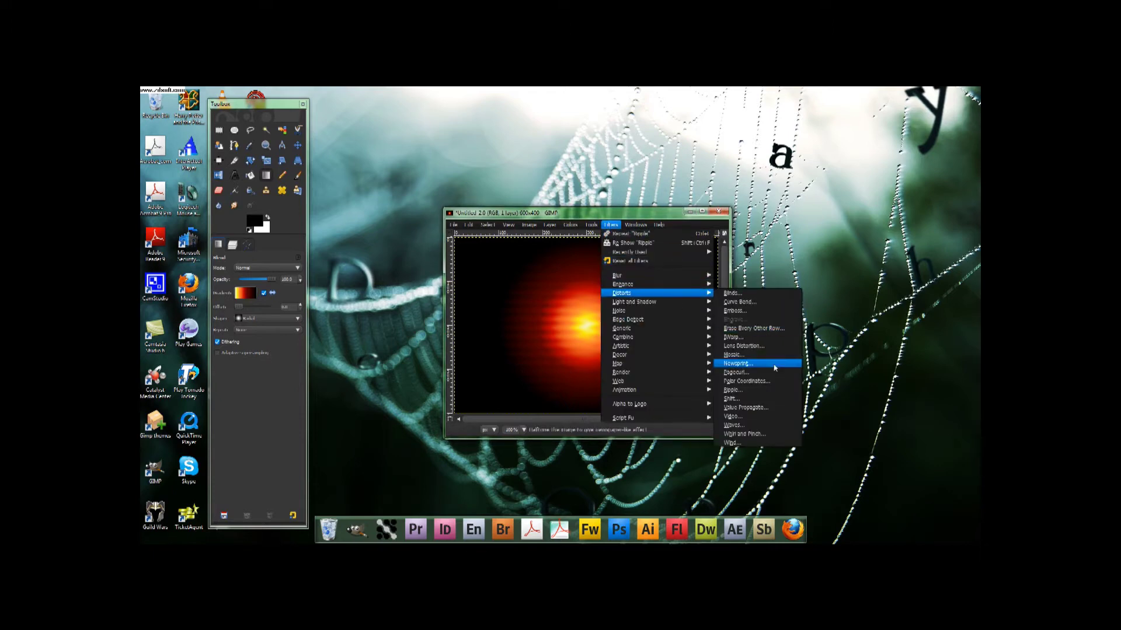
left_click(759, 434)
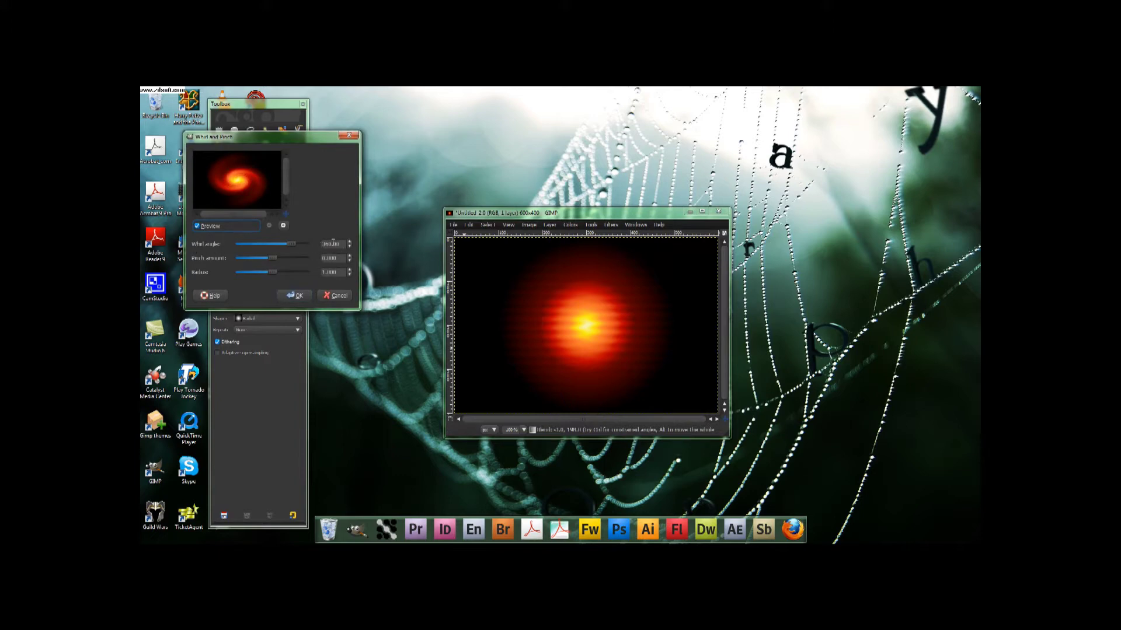
left_click(295, 295)
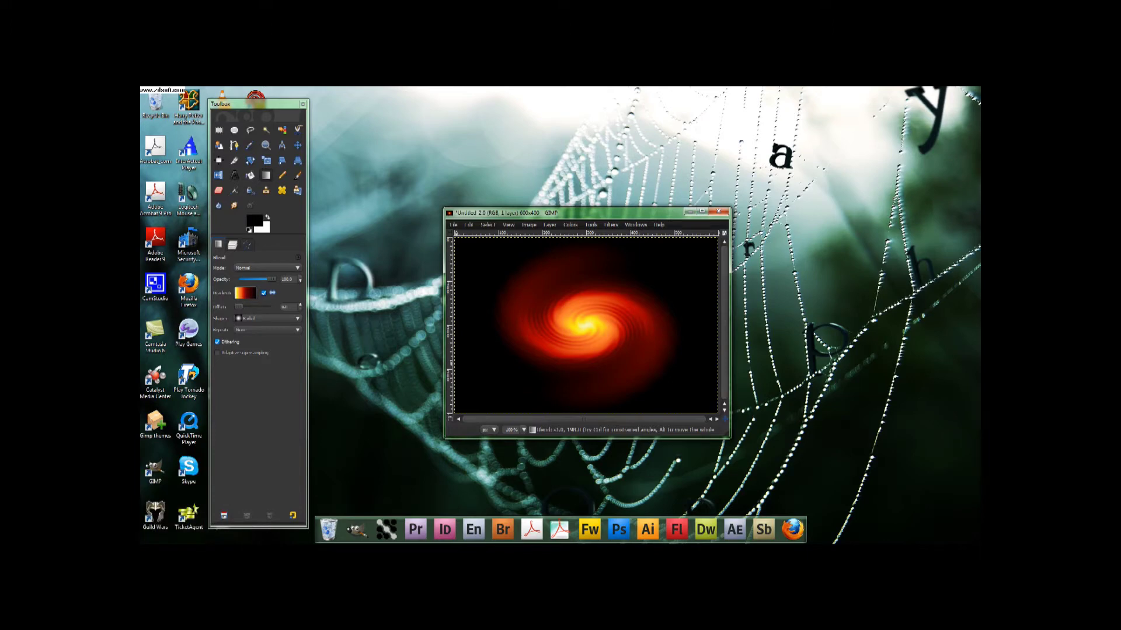
- Apply a Motion Blur of the Zoom type to the whirled glow
mouse_move(196, 542)
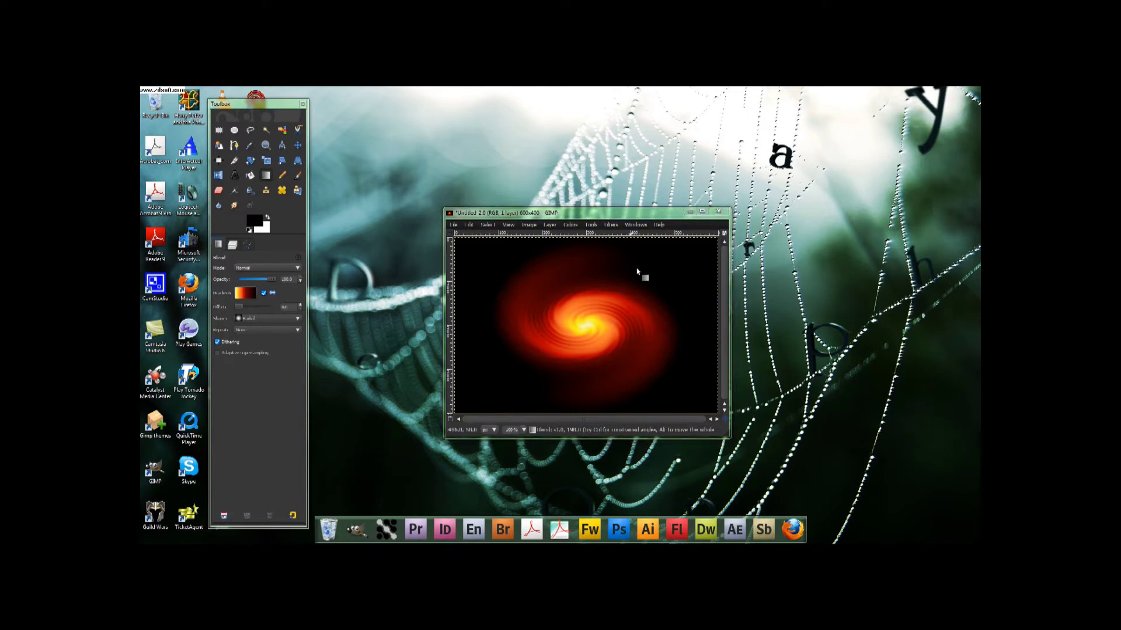
left_click(611, 225)
mouse_move(618, 276)
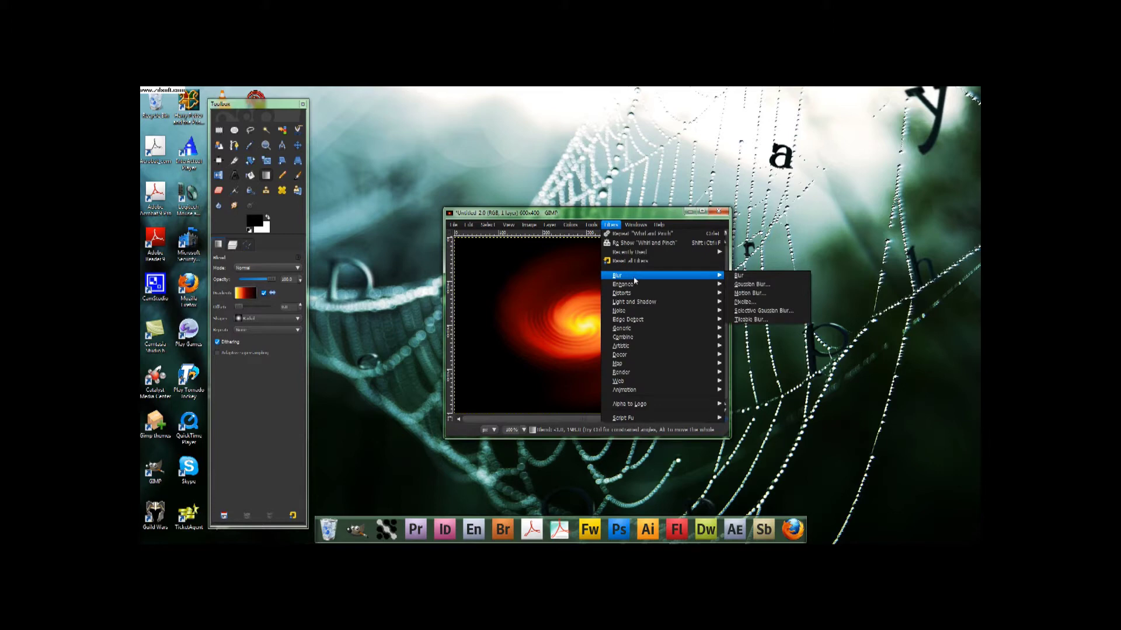
left_click(759, 291)
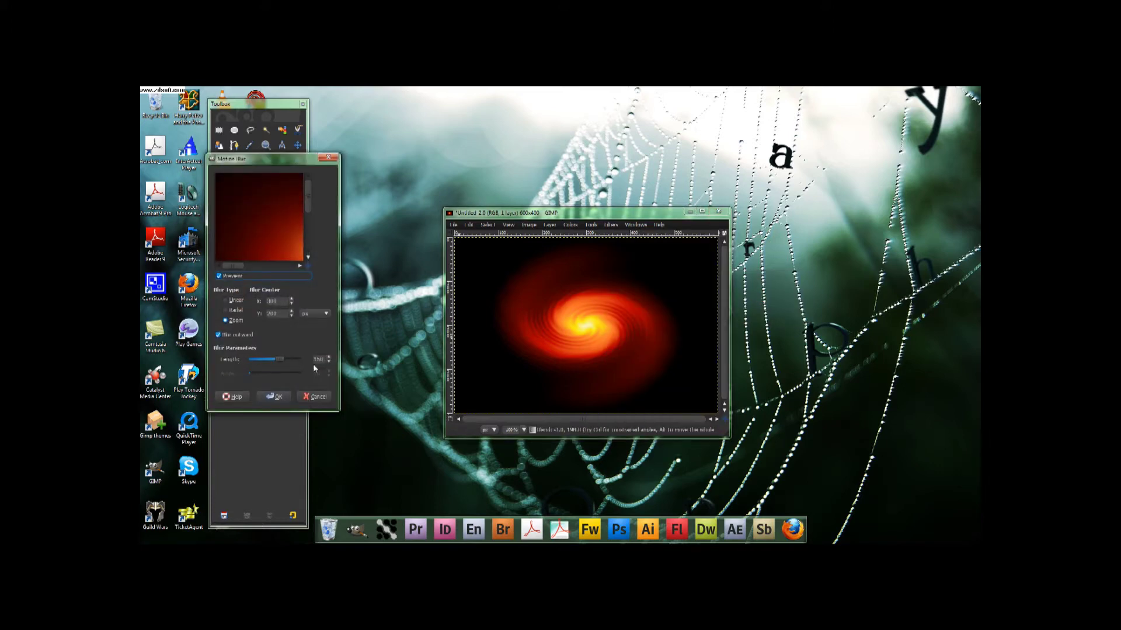
left_click(273, 397)
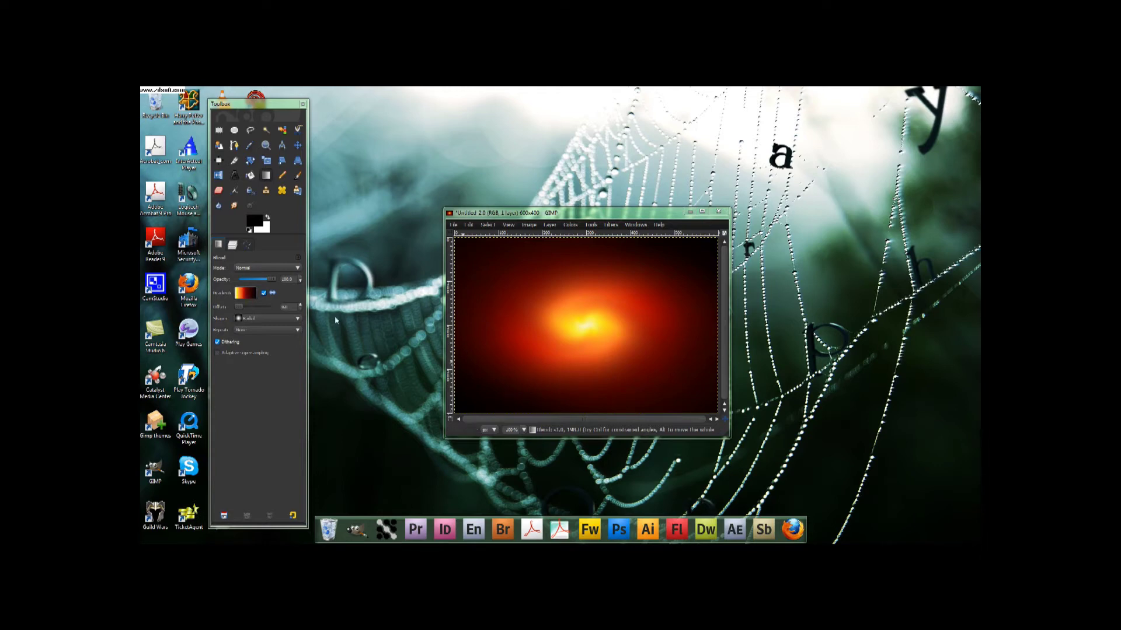
- Set the foreground color to bright orange from the recently used swatches
left_click(254, 217)
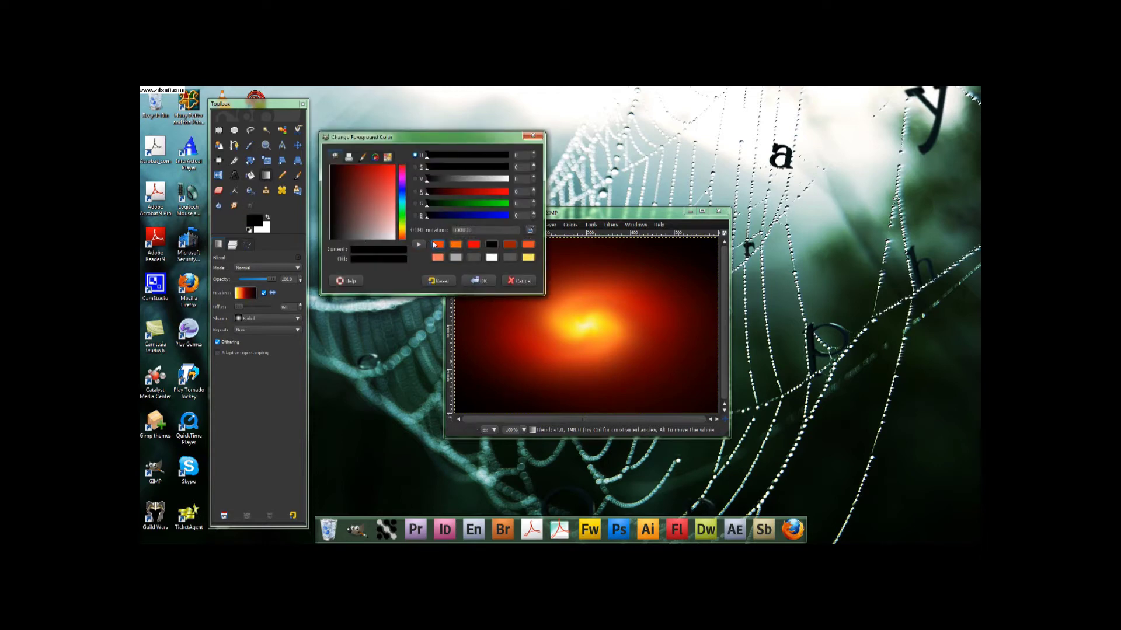
left_click(437, 245)
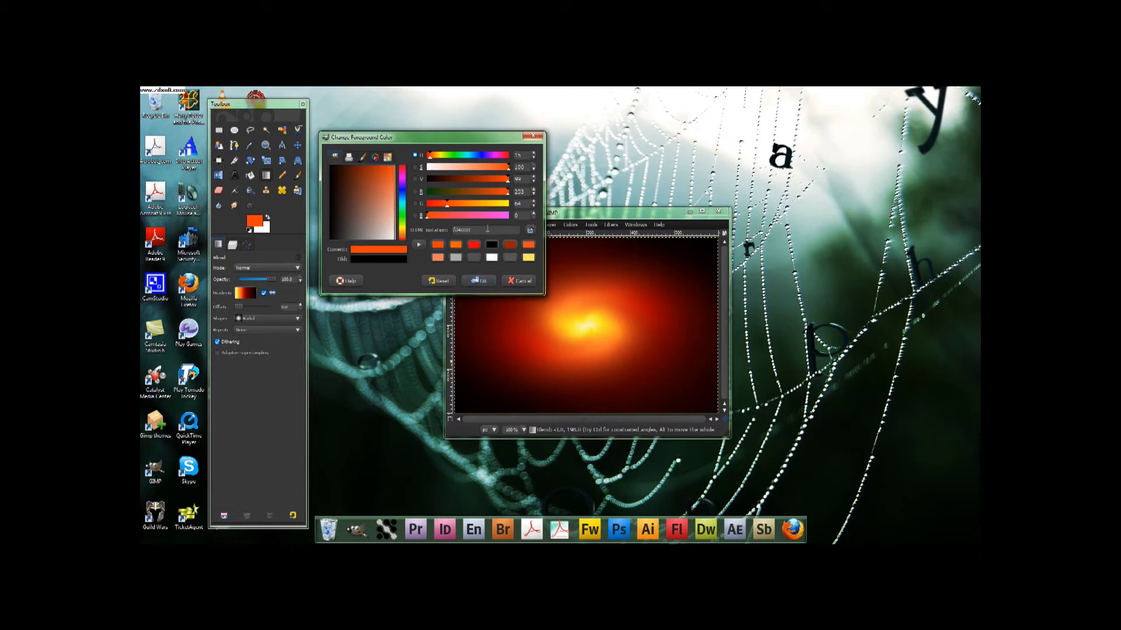
left_click(478, 280)
- Create an S-shaped path across the glow, from its upper-left area to its lower-right area, by bending the segment between two anchors
left_click(234, 145)
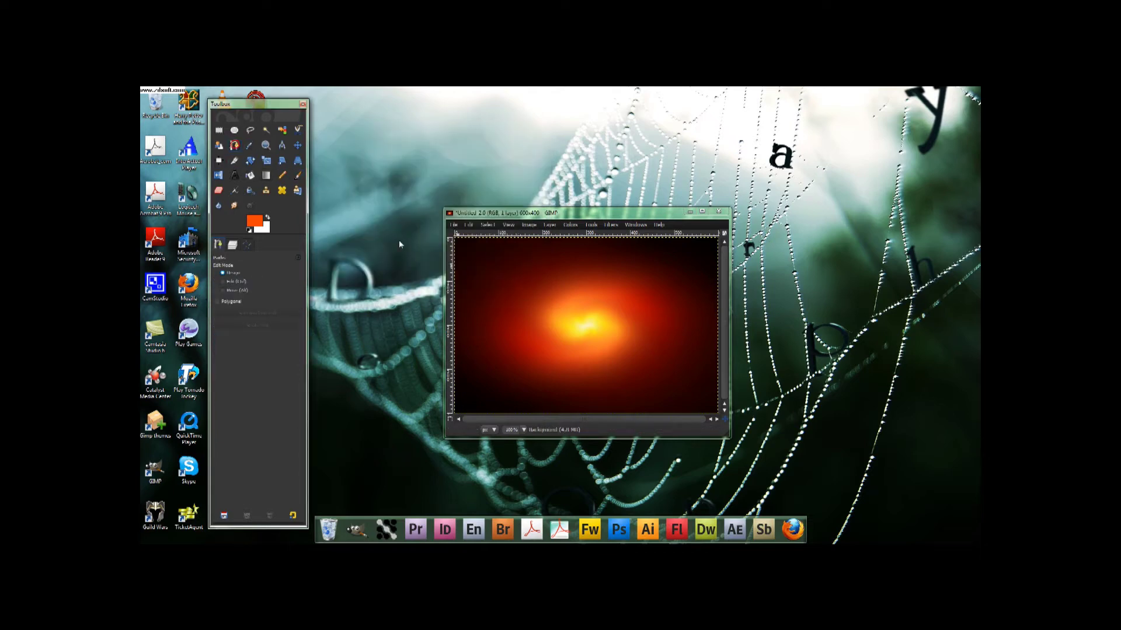
left_click(539, 268)
left_click(572, 306)
left_click(627, 367)
left_click(571, 305)
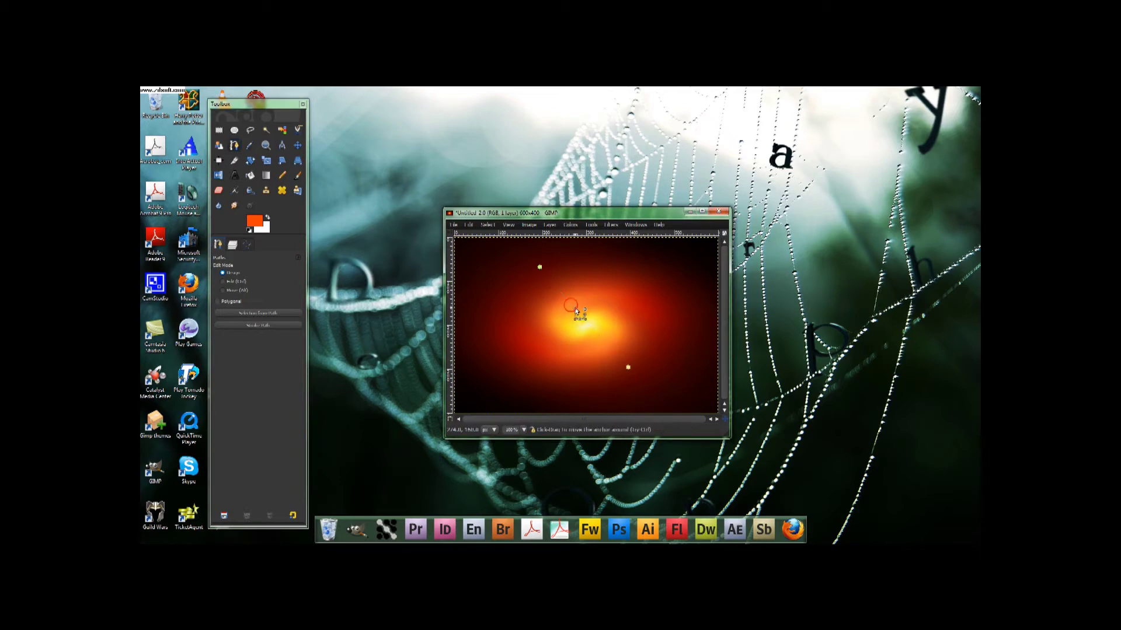
left_click_drag(563, 296, 497, 303)
left_click_drag(598, 338, 618, 309)
key("ctrl+z")
left_click(602, 338)
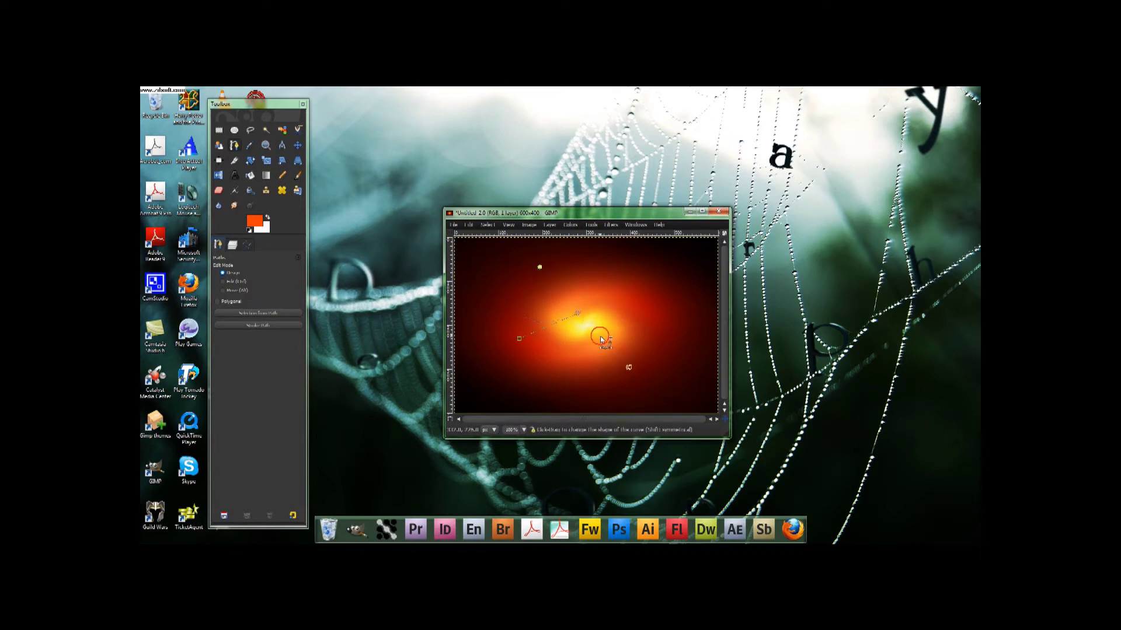
left_click_drag(611, 311, 642, 315)
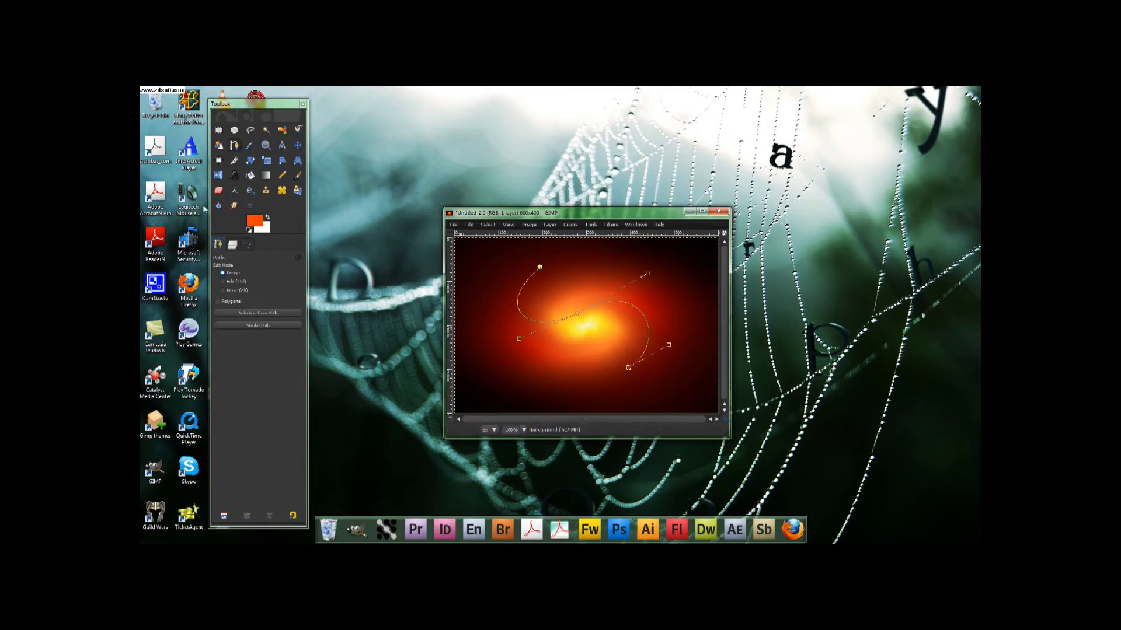
- Stroke the S-shaped path with a solid orange line
left_click(269, 326)
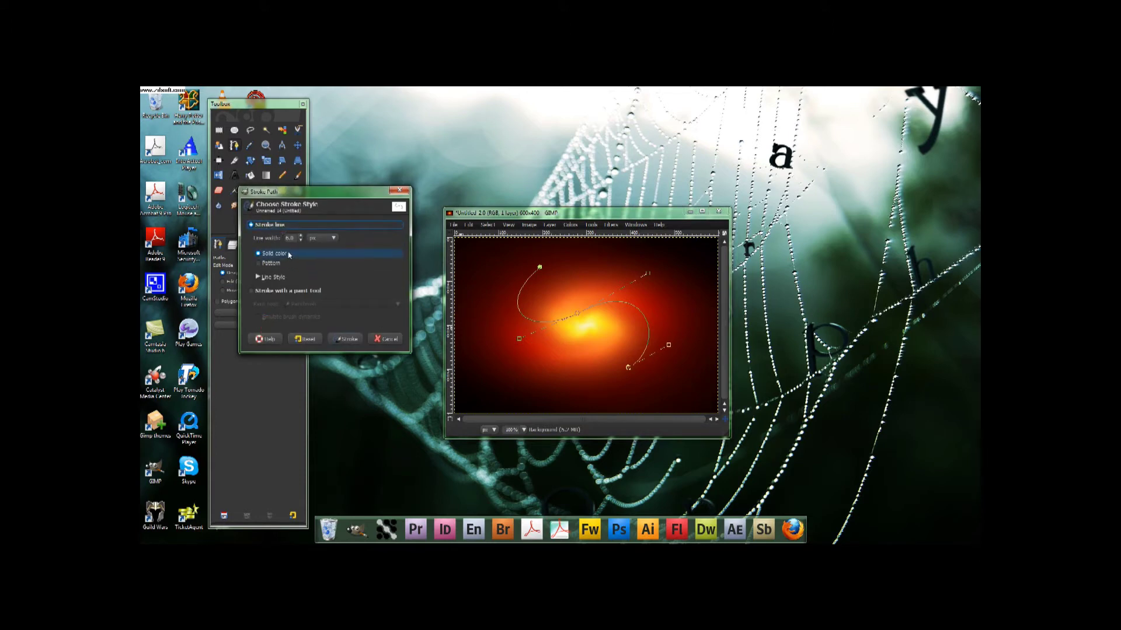
left_click(348, 339)
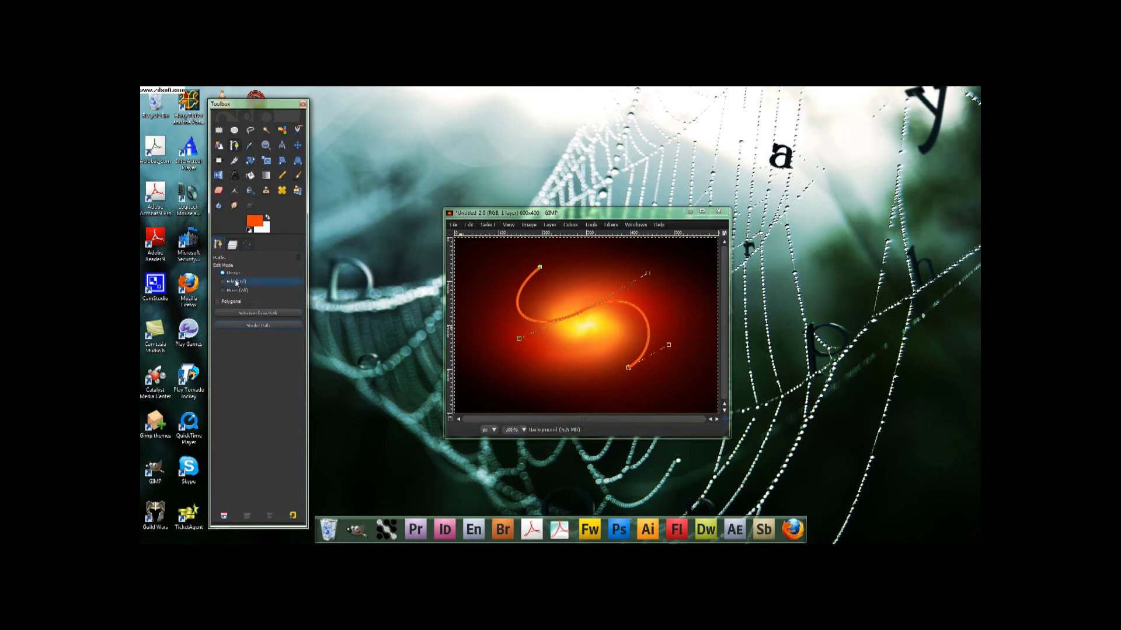
- Stroke the S-shaped path with a solid white line on the background layer, using the swapped foreground color
left_click(269, 218)
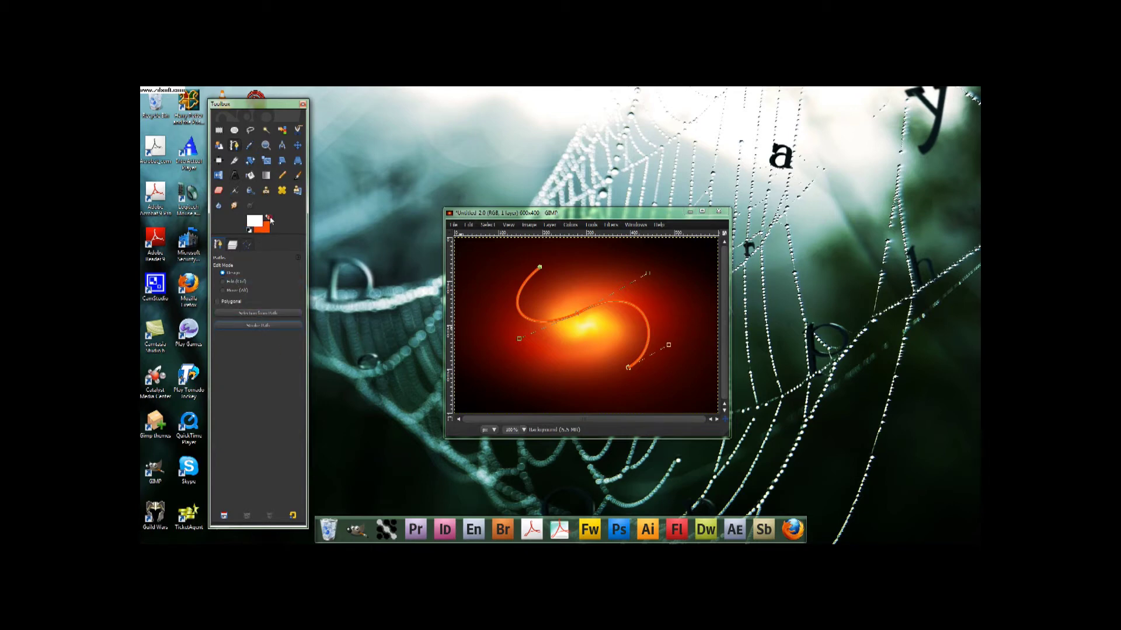
left_click(251, 326)
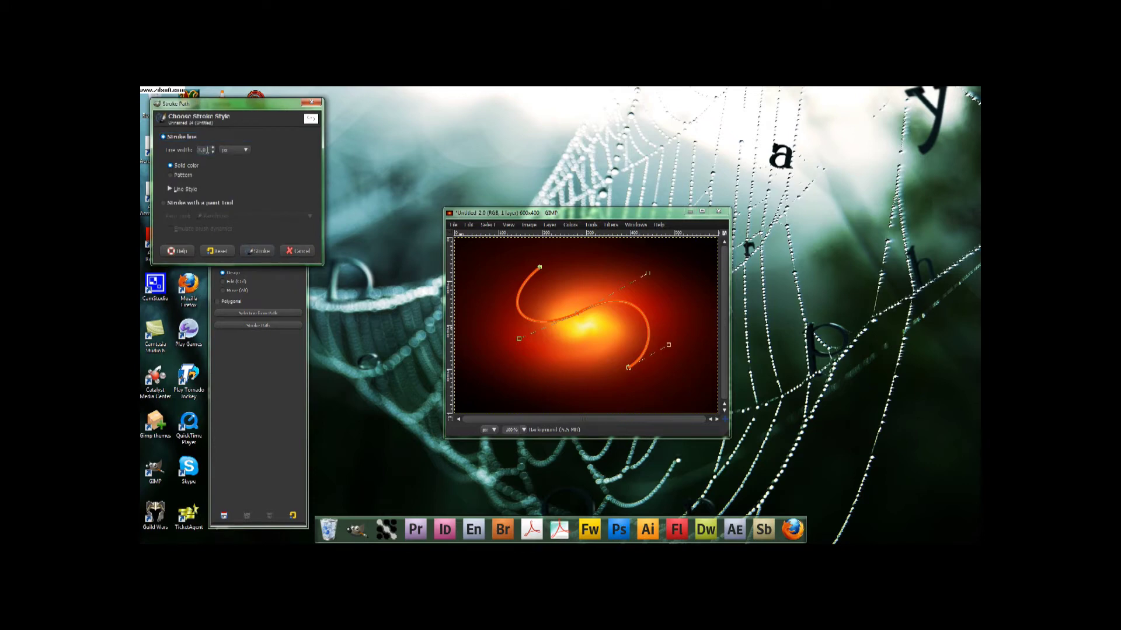
left_click(258, 251)
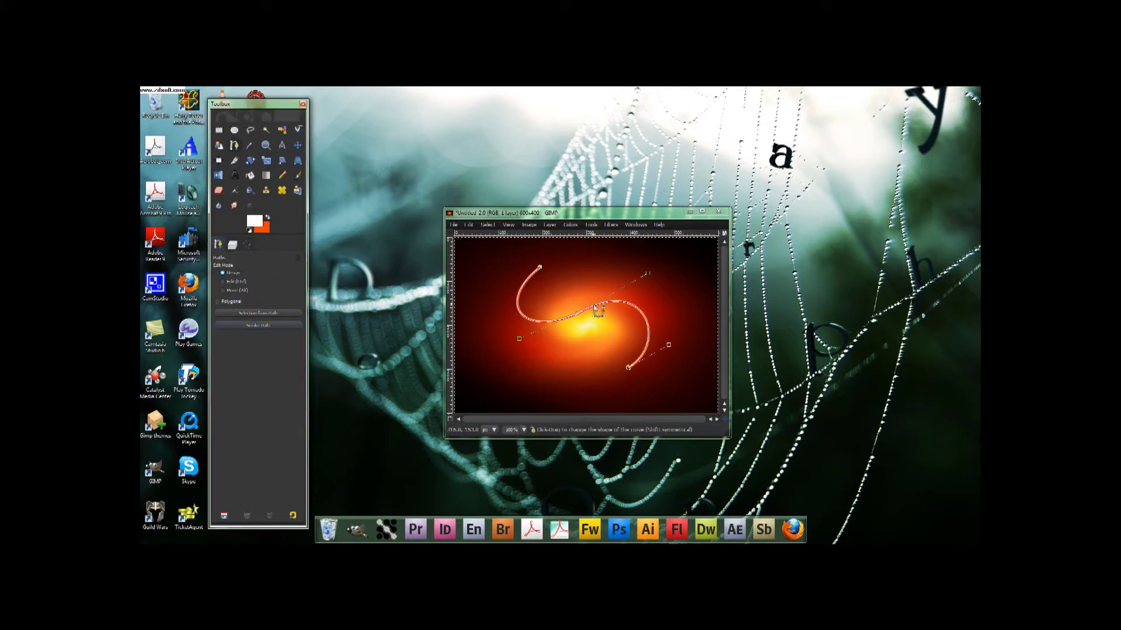
- Undo both path strokes, then add a new transparent layer above the background with orange restored as the foreground color
key("ctrl+z")
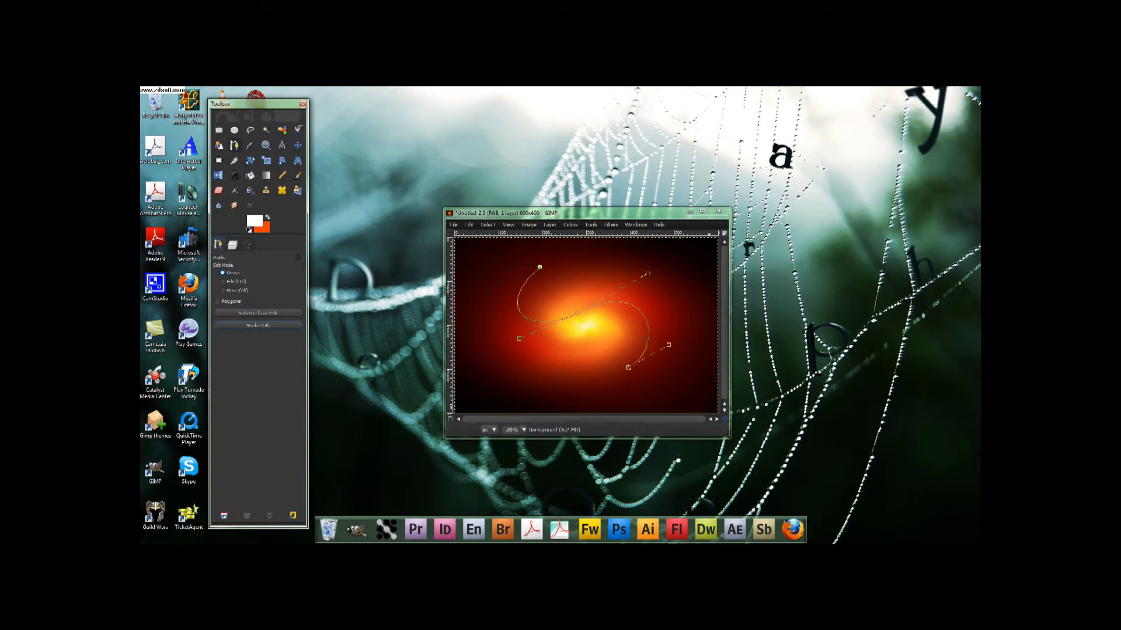
key("x")
key("ctrl+l")
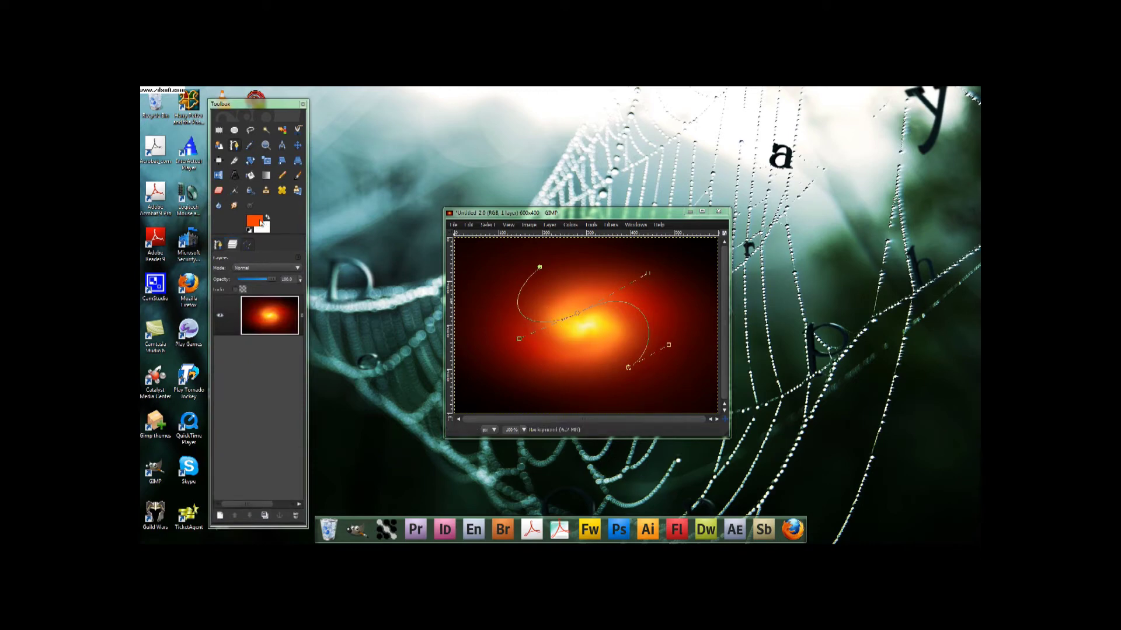
left_click(218, 519)
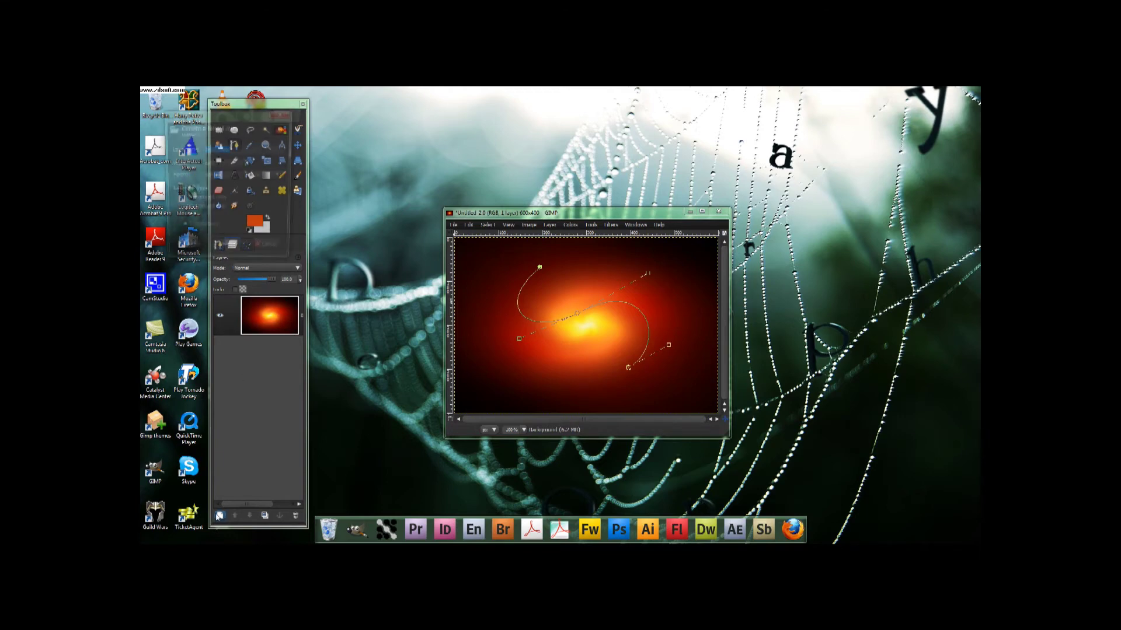
left_click(228, 250)
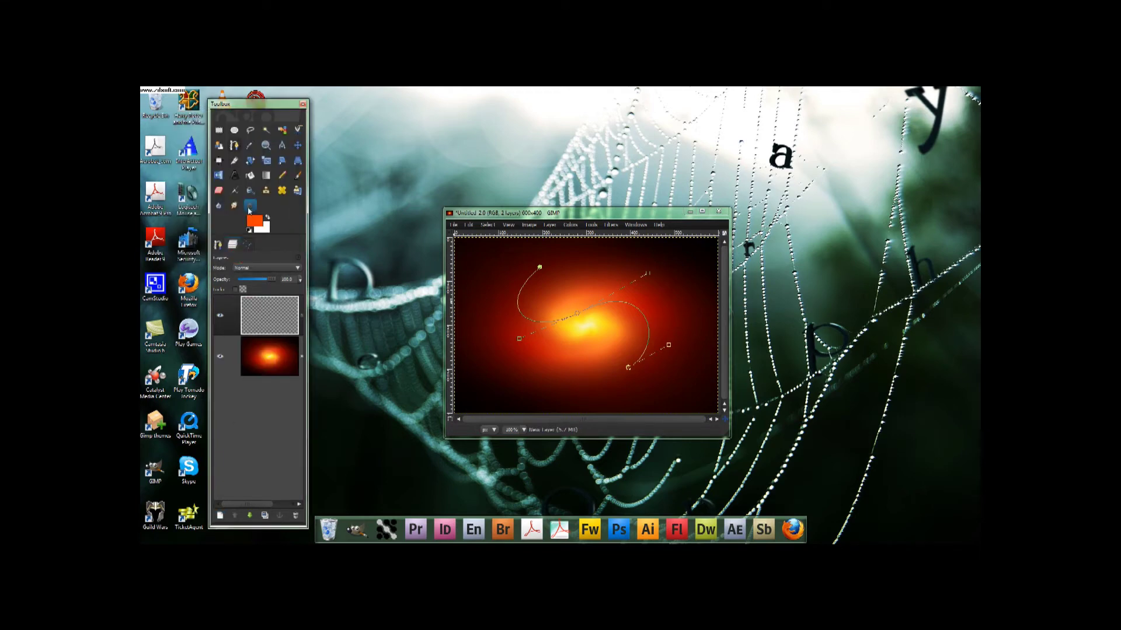
- Stroke the S-shaped path with a solid orange line on the new transparent layer
left_click(217, 244)
left_click(256, 326)
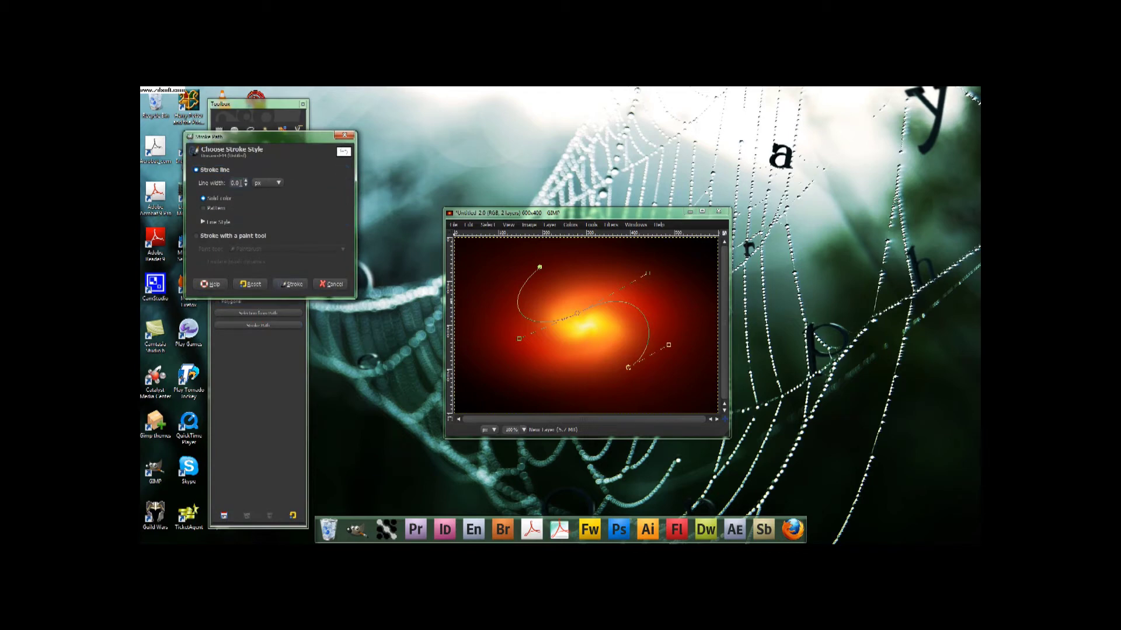
left_click(291, 284)
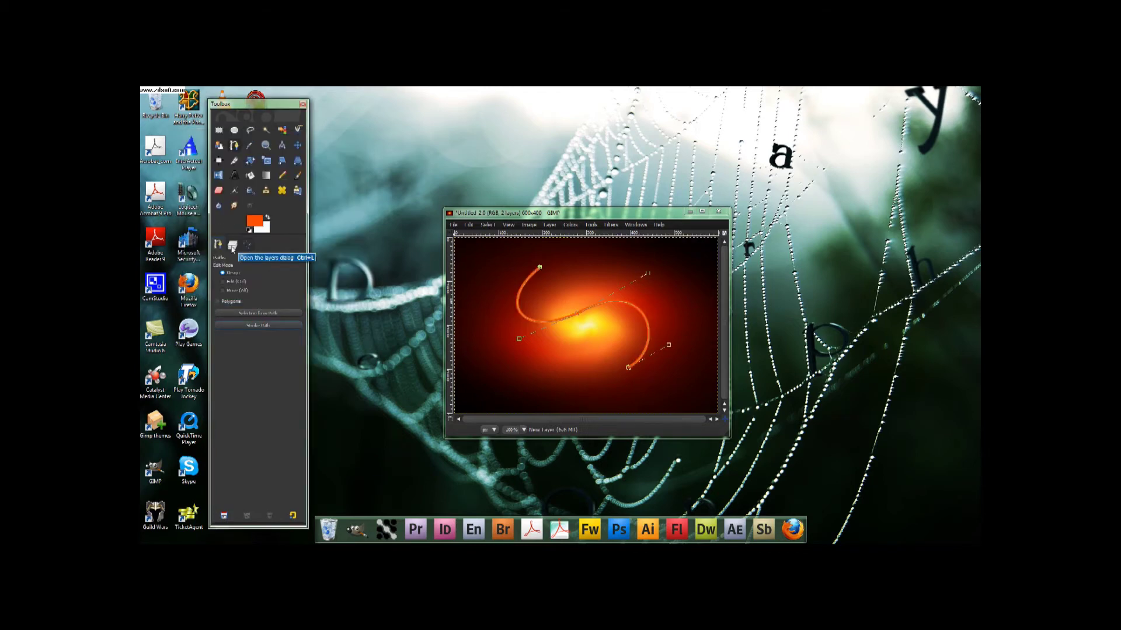
- Apply a Gaussian Blur with a 12 px horizontal and vertical radius to the orange line's layer
left_click(232, 245)
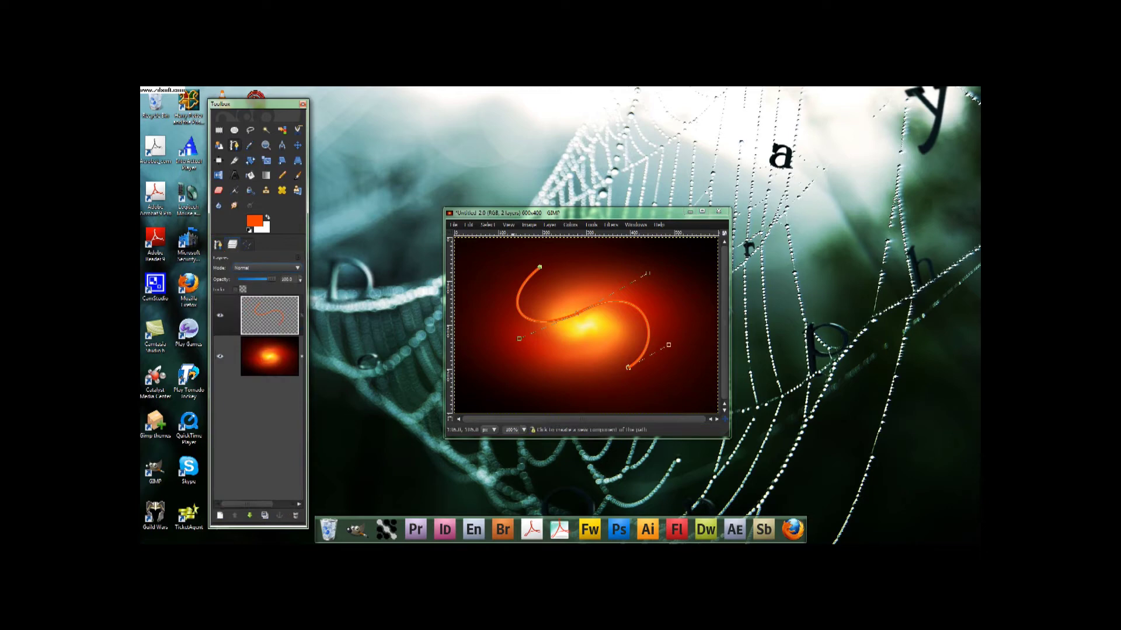
left_click(610, 224)
mouse_move(629, 277)
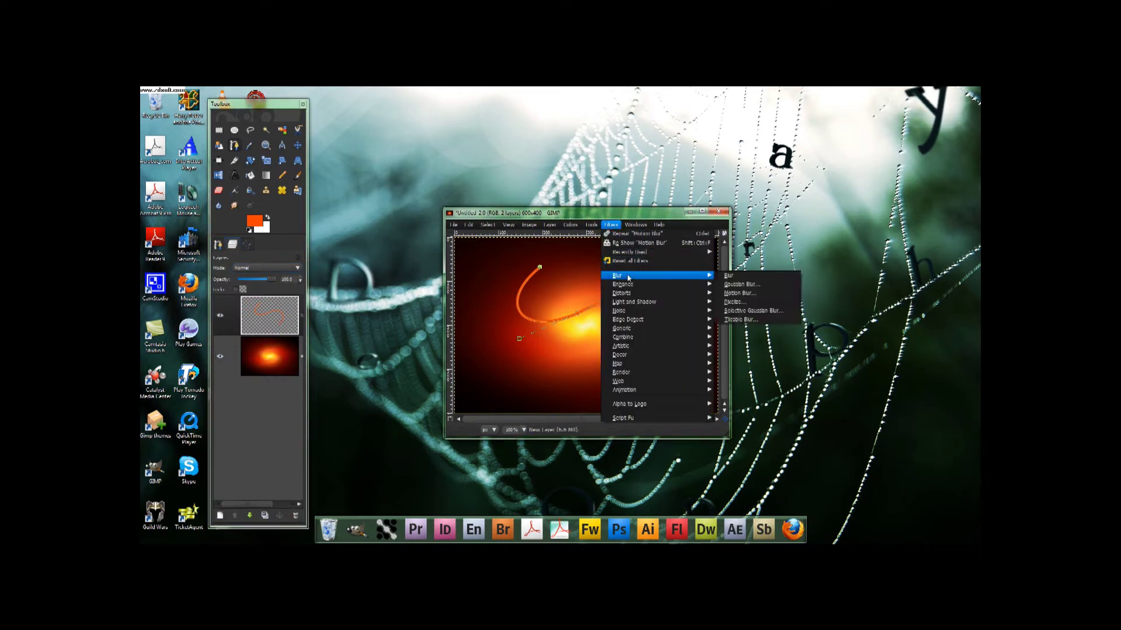
left_click(741, 284)
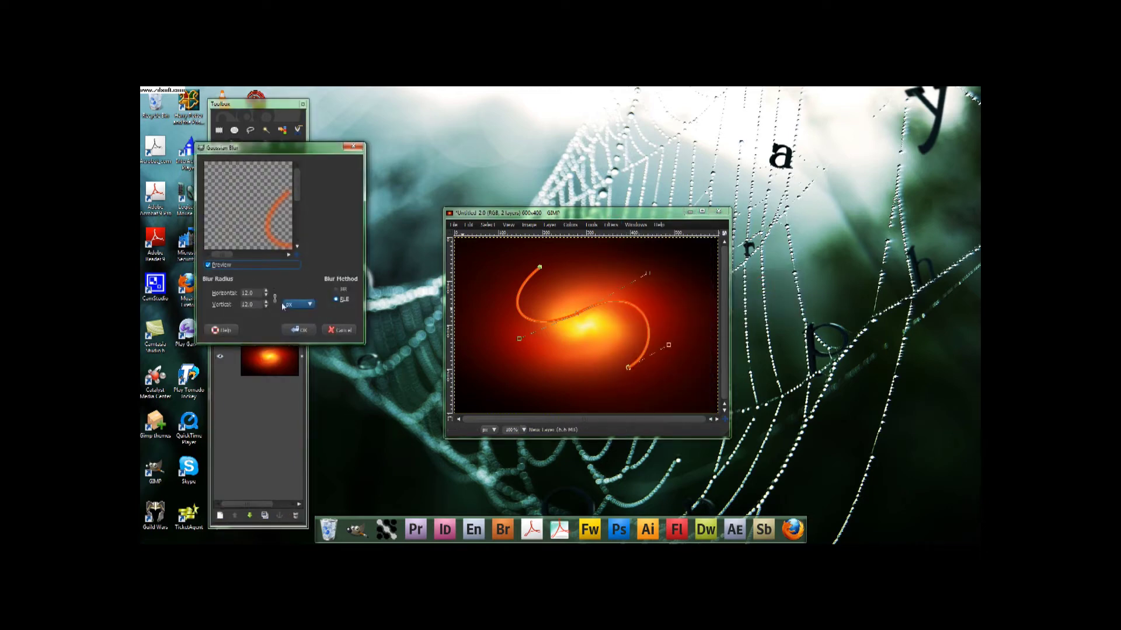
left_click(298, 330)
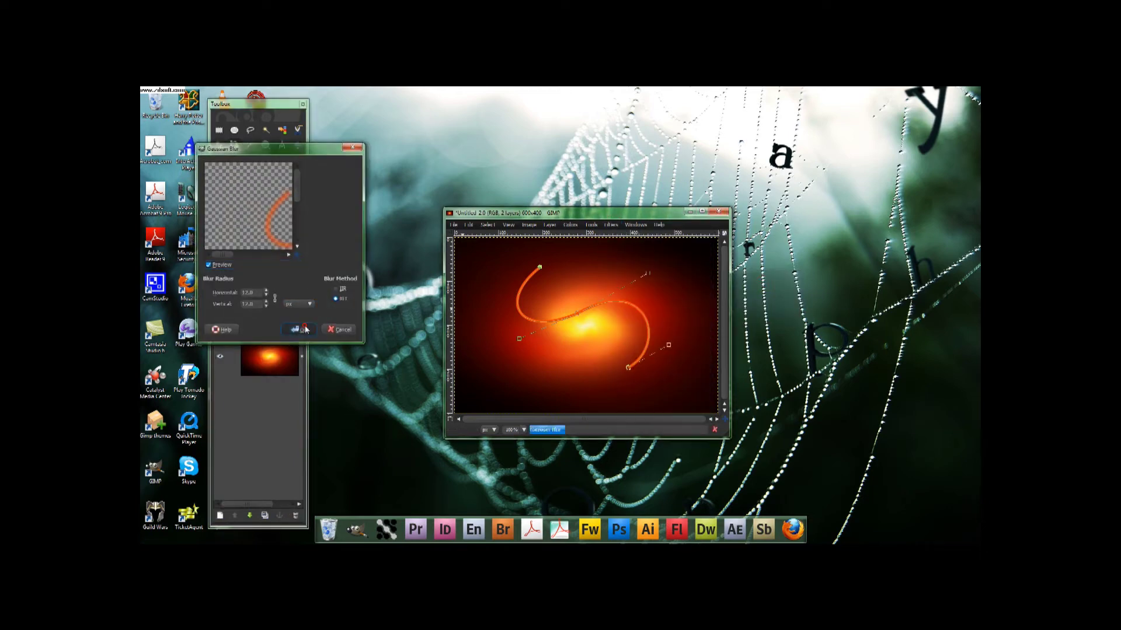
- Add another transparent layer and stroke the S-shaped path on it with a solid white line
left_click(230, 517)
left_click(272, 296)
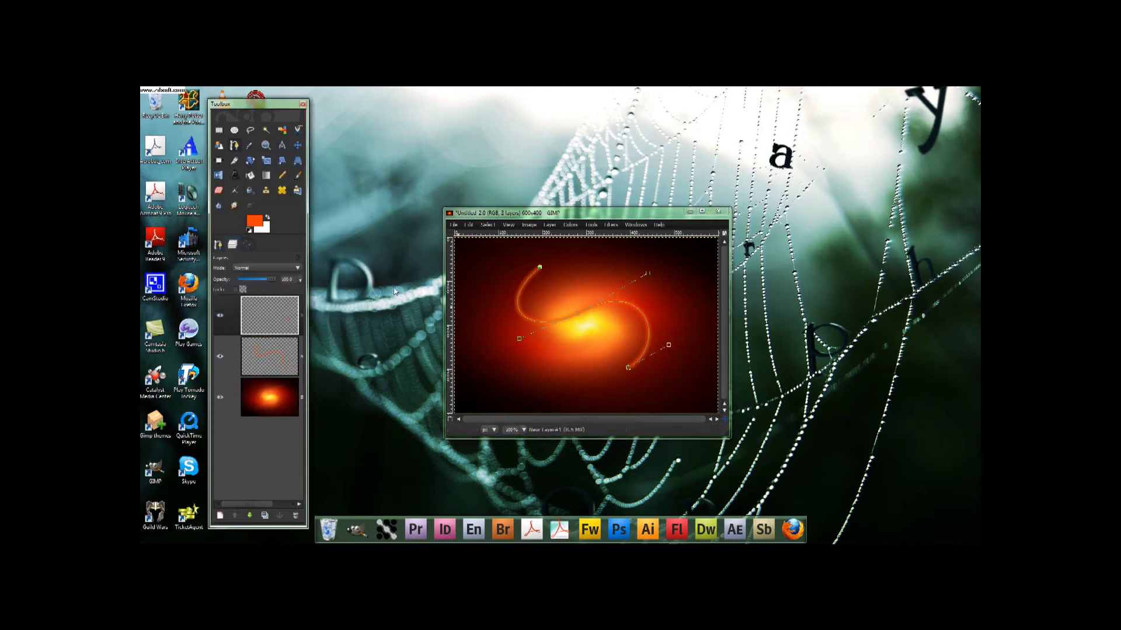
left_click(266, 216)
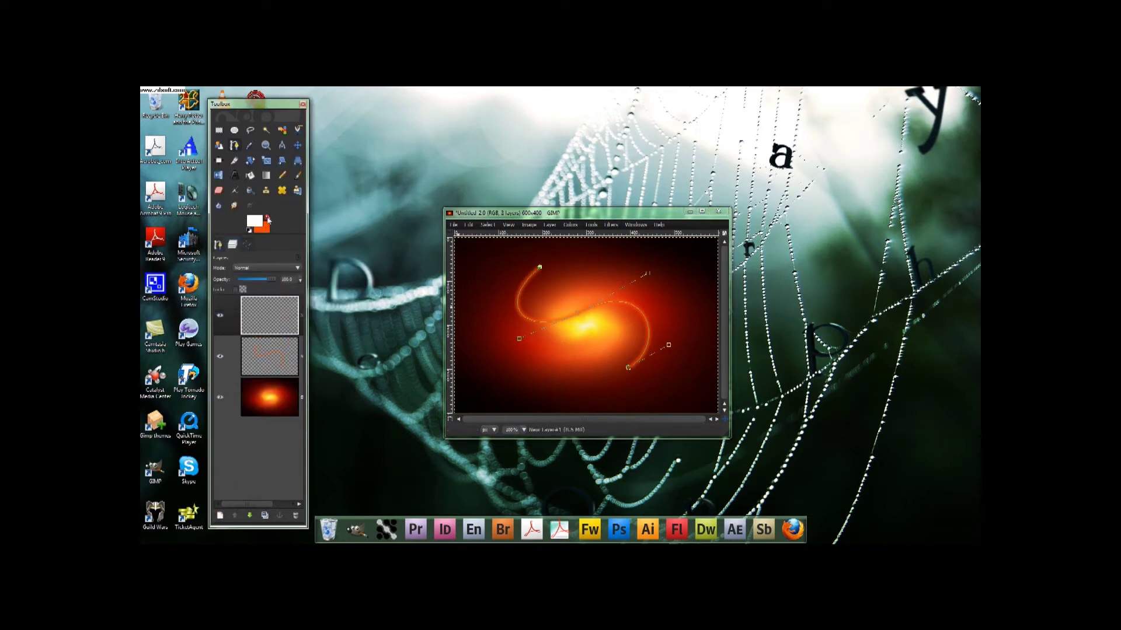
left_click(217, 245)
left_click(260, 326)
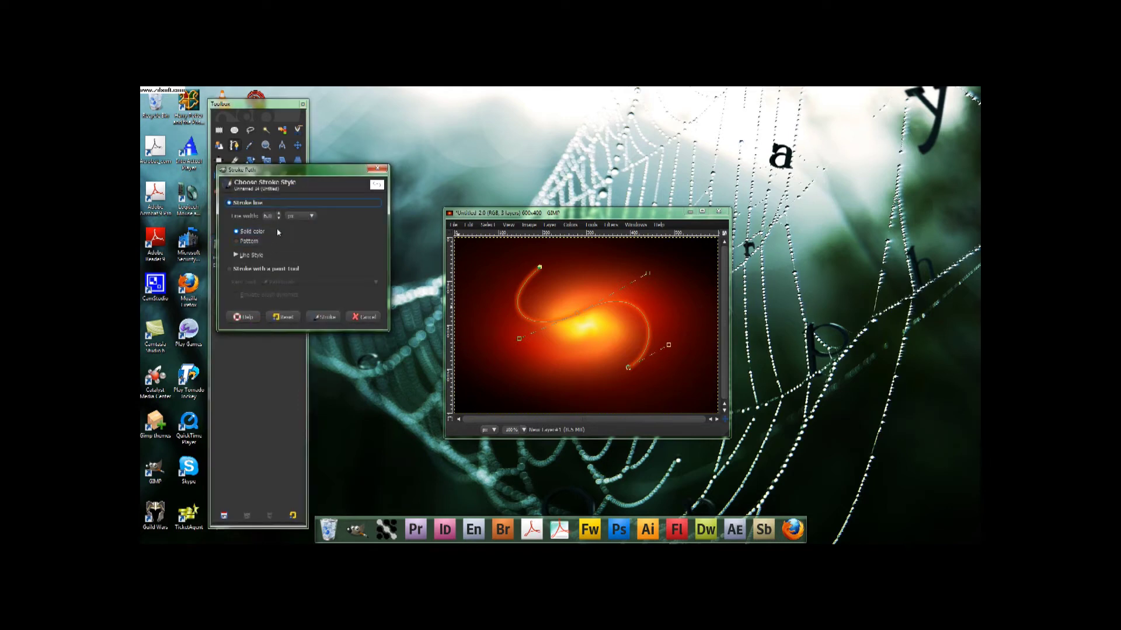
left_click(324, 317)
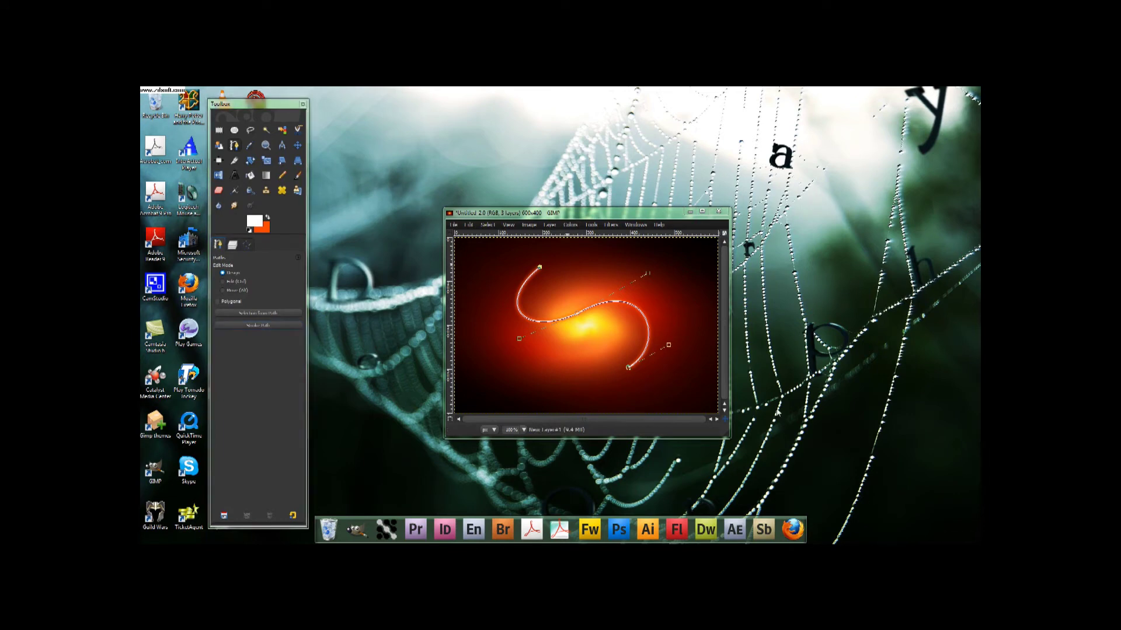
- Apply a Gaussian Blur to the white line's layer, with a smaller radius than the orange line's blur
left_click(231, 247)
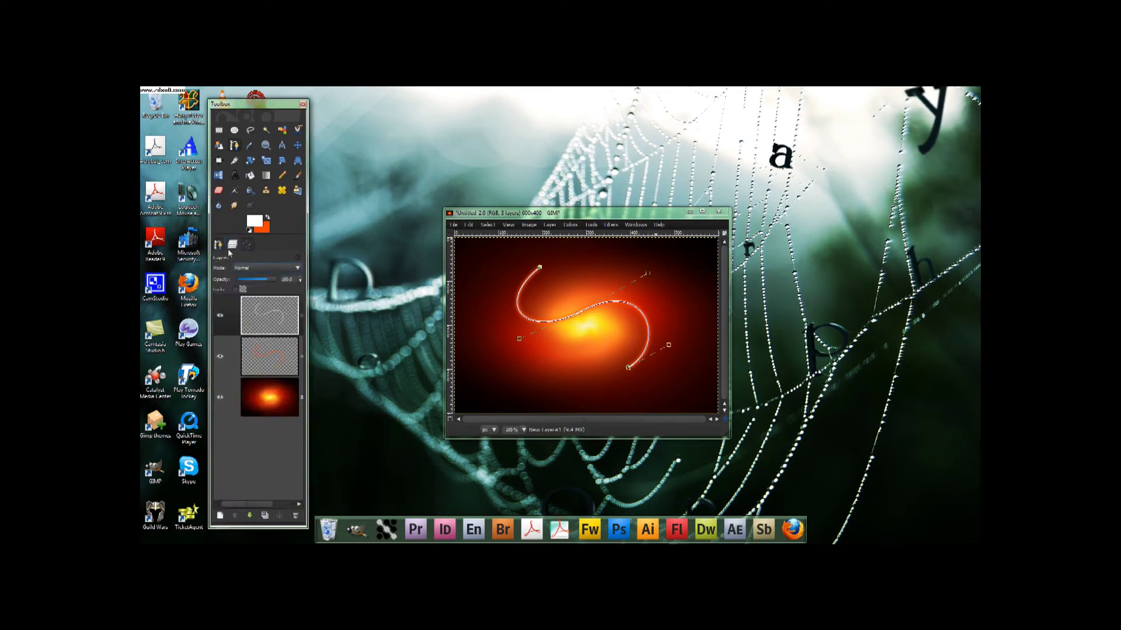
left_click(610, 225)
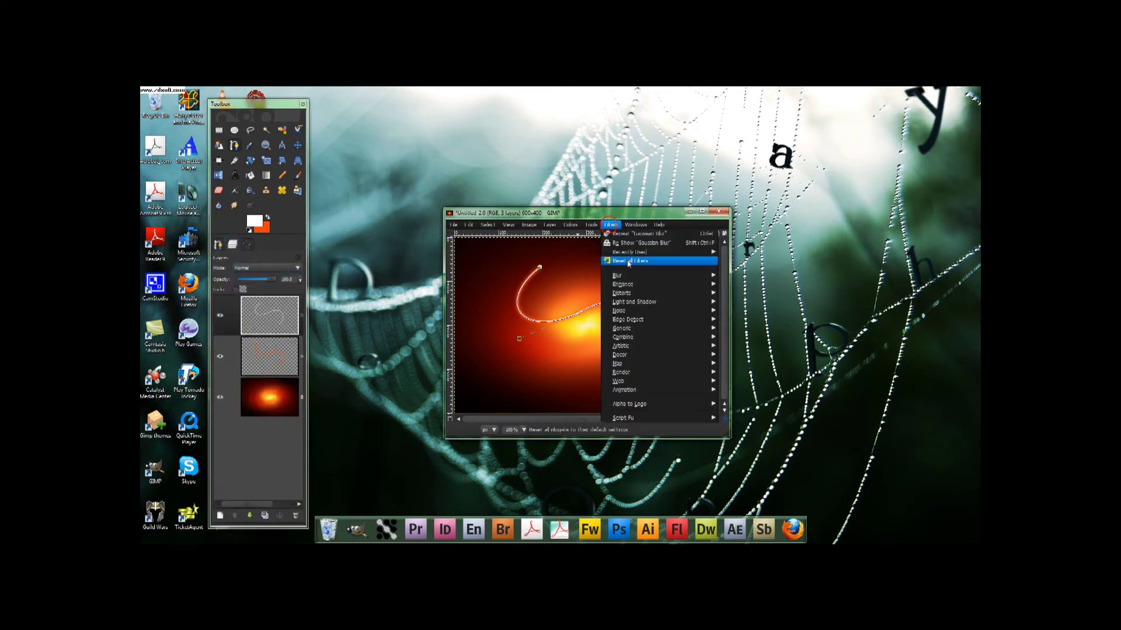
mouse_move(627, 273)
left_click(753, 284)
scroll(309, 336, "down", 7)
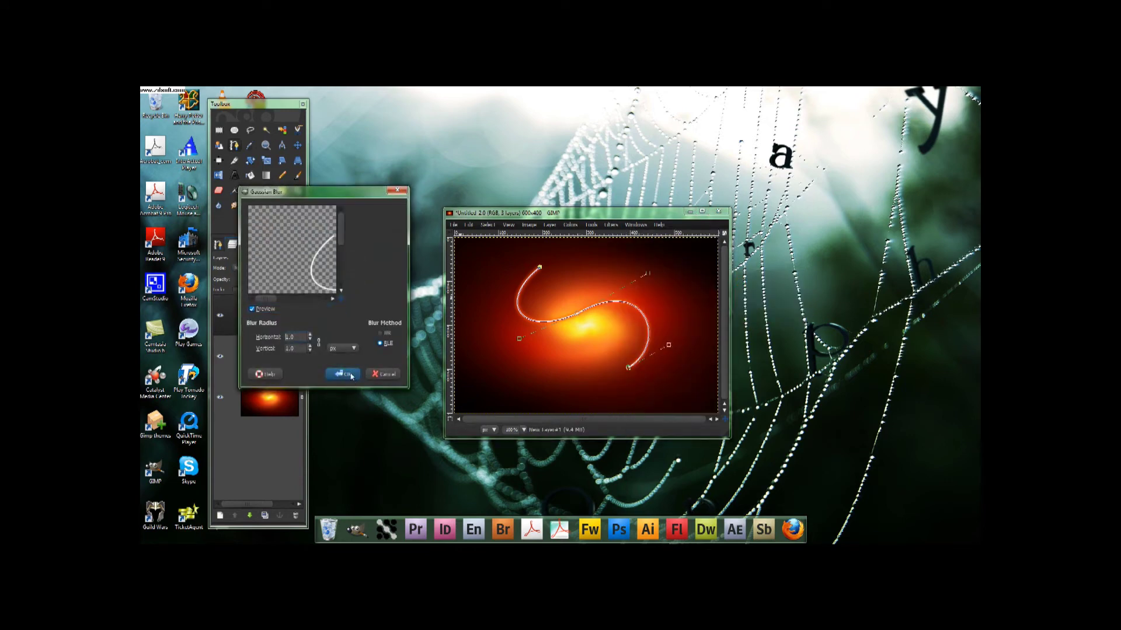
left_click(345, 375)
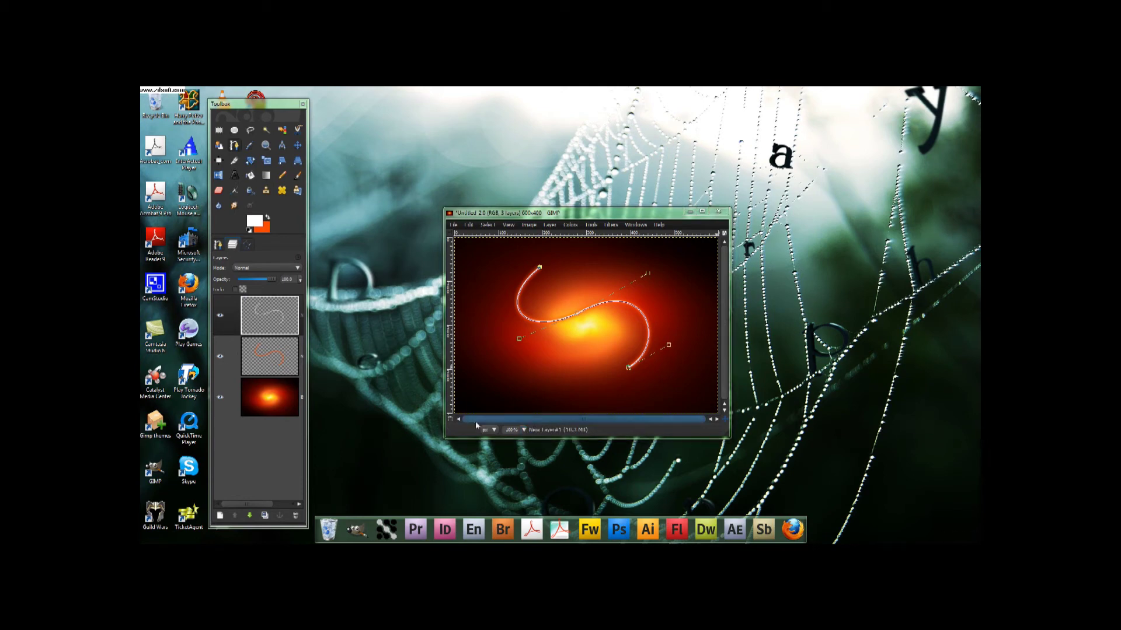
- Merge the white line layer down into the orange line layer and add a white layer mask to the merged layer
right_click(267, 316)
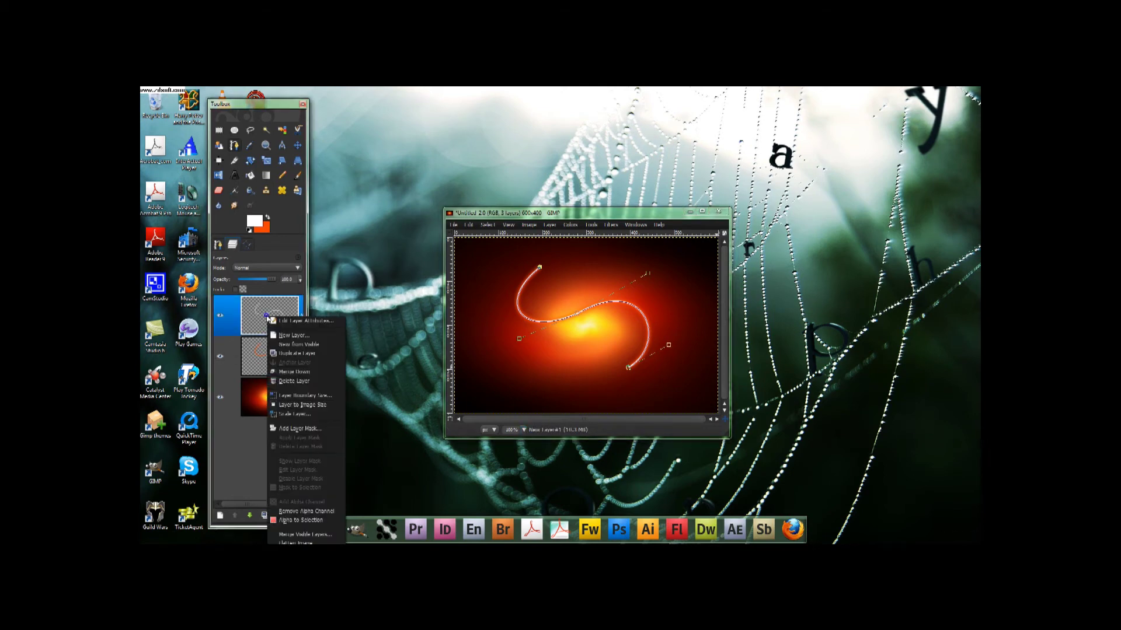
left_click(305, 372)
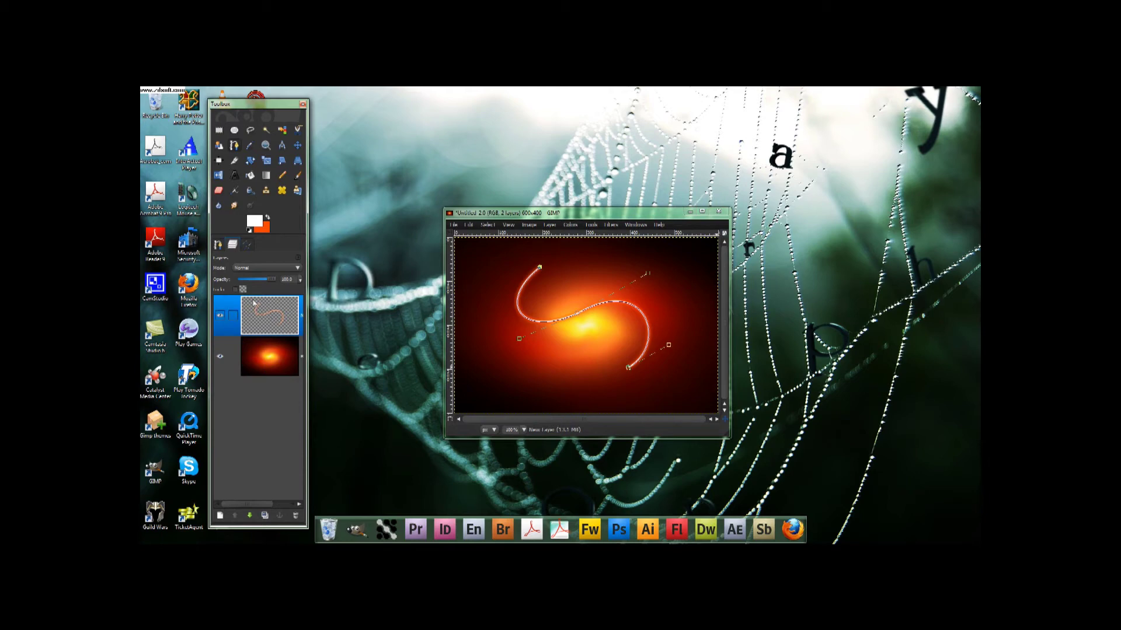
right_click(268, 316)
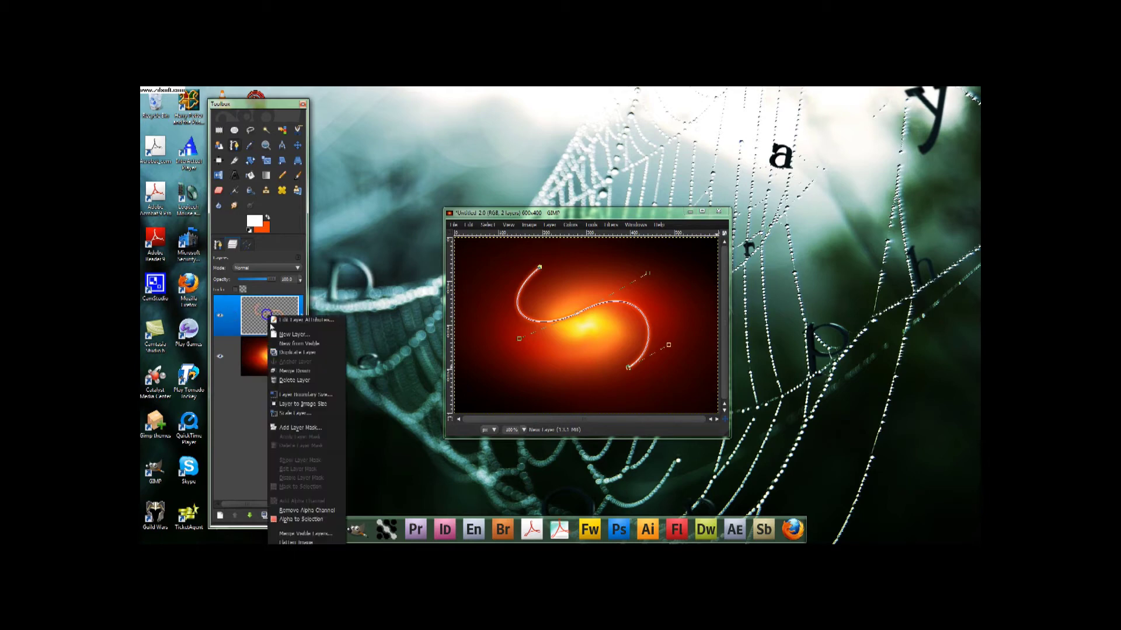
left_click(301, 428)
left_click(225, 251)
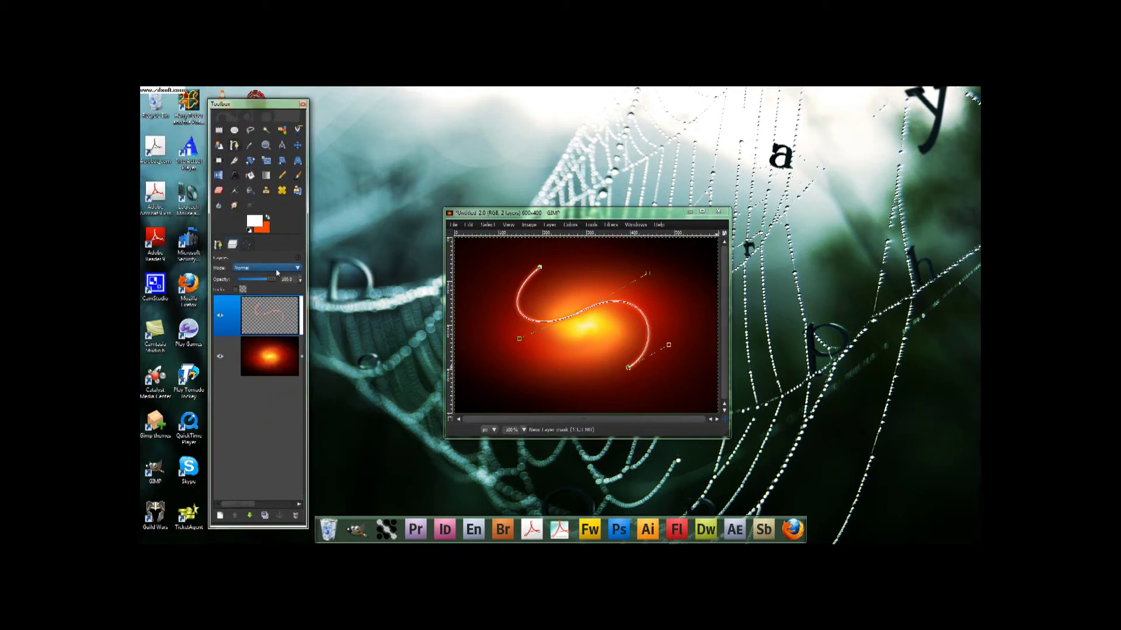
- Outline the lower-right end of the glowing curve with a closed Free Select selection
left_click(702, 211)
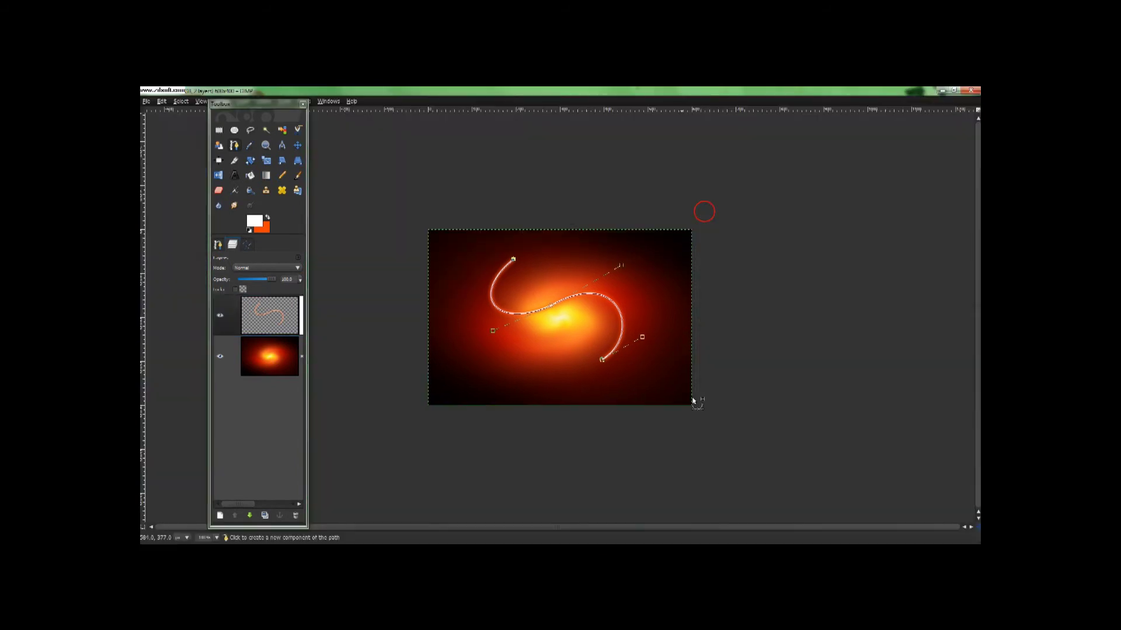
scroll(648, 365, "up", 5)
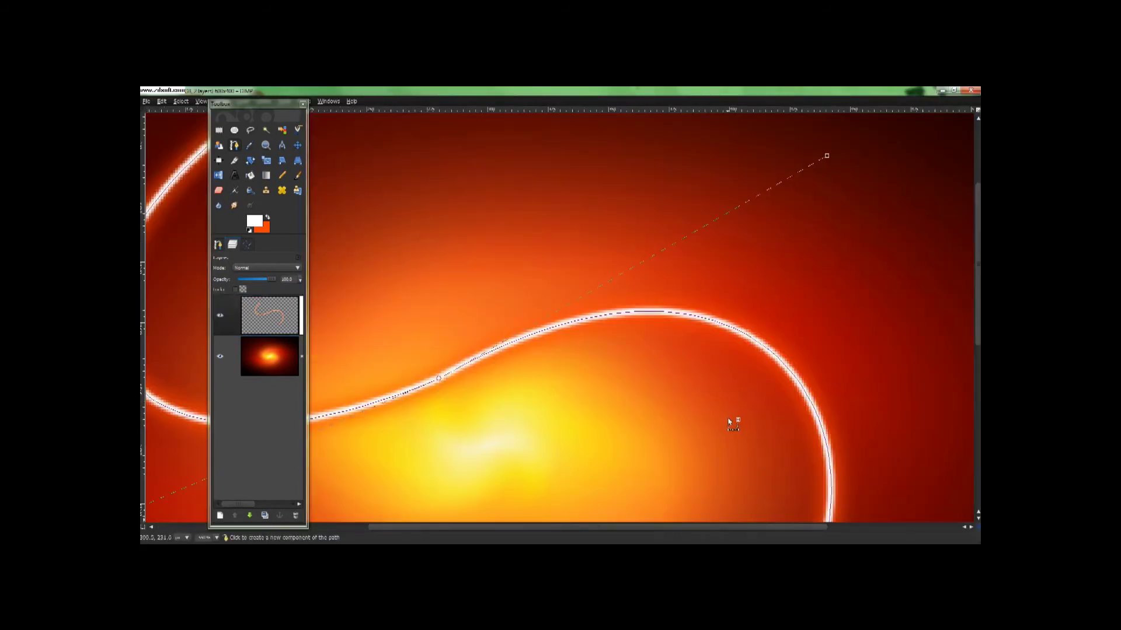
scroll(719, 420, "up", 4)
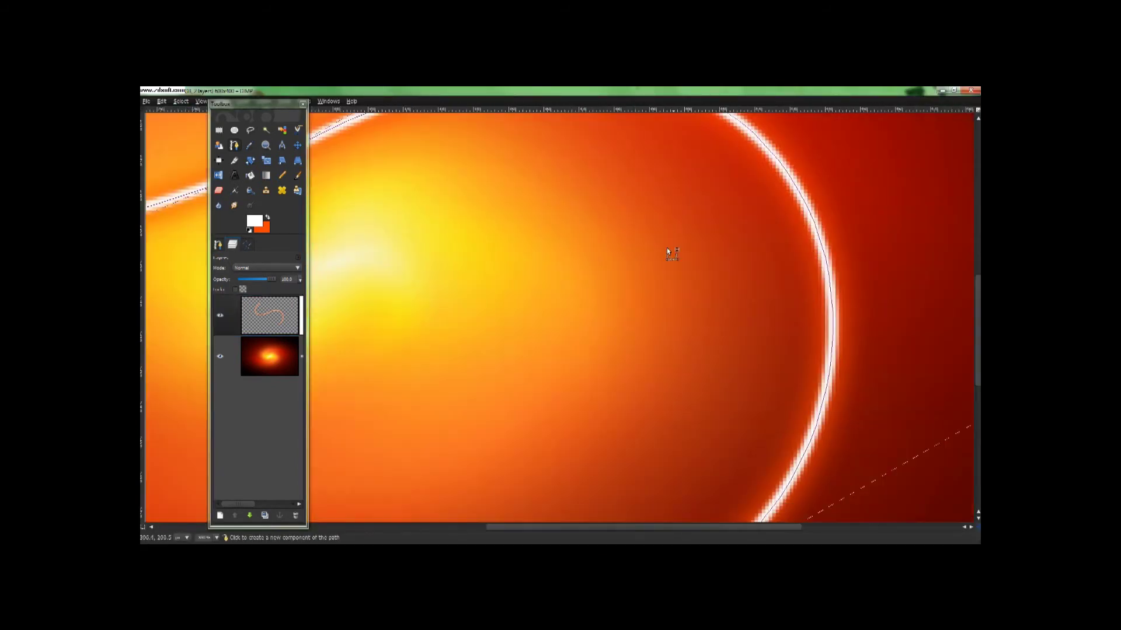
scroll(670, 331, "down", 1)
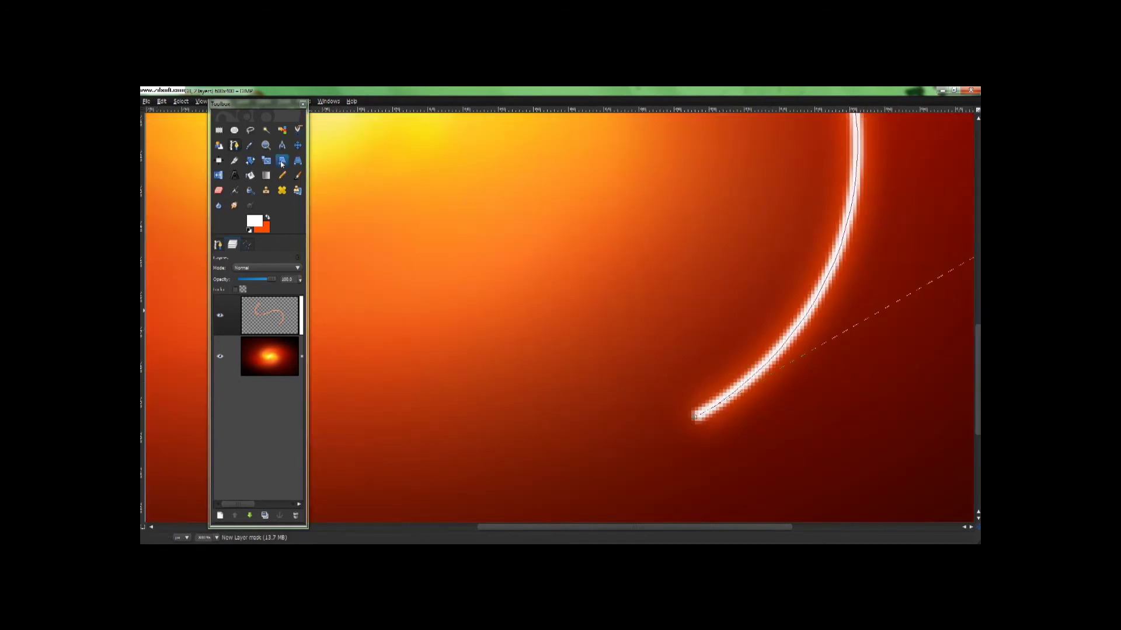
left_click(265, 147)
left_click(234, 146)
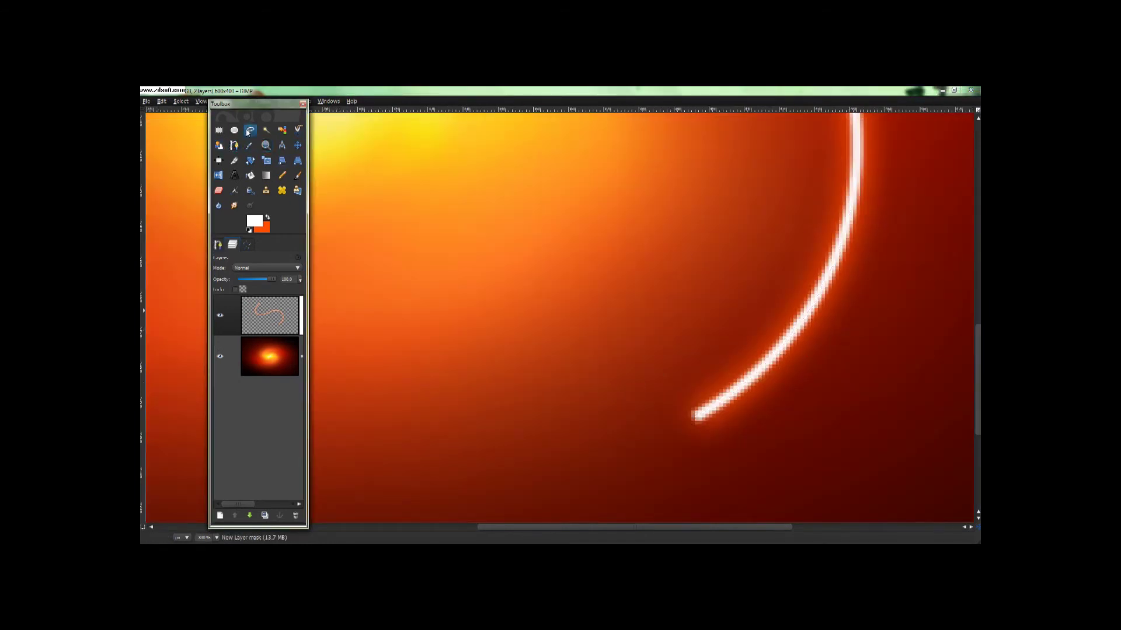
left_click(250, 131)
left_click(661, 333)
mouse_move(904, 260)
left_mouse_down()
mouse_move(825, 408)
mouse_move(704, 476)
left_mouse_up()
mouse_move(656, 357)
left_mouse_down()
mouse_move(665, 334)
mouse_move(662, 345)
left_mouse_up()
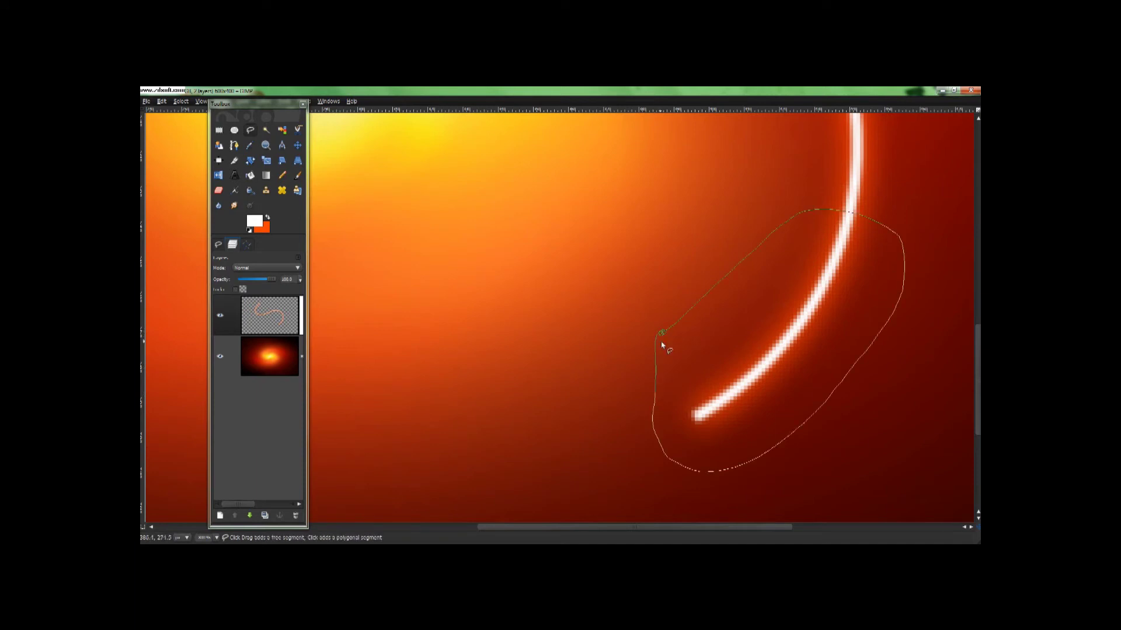
left_click(663, 334)
key("Return")
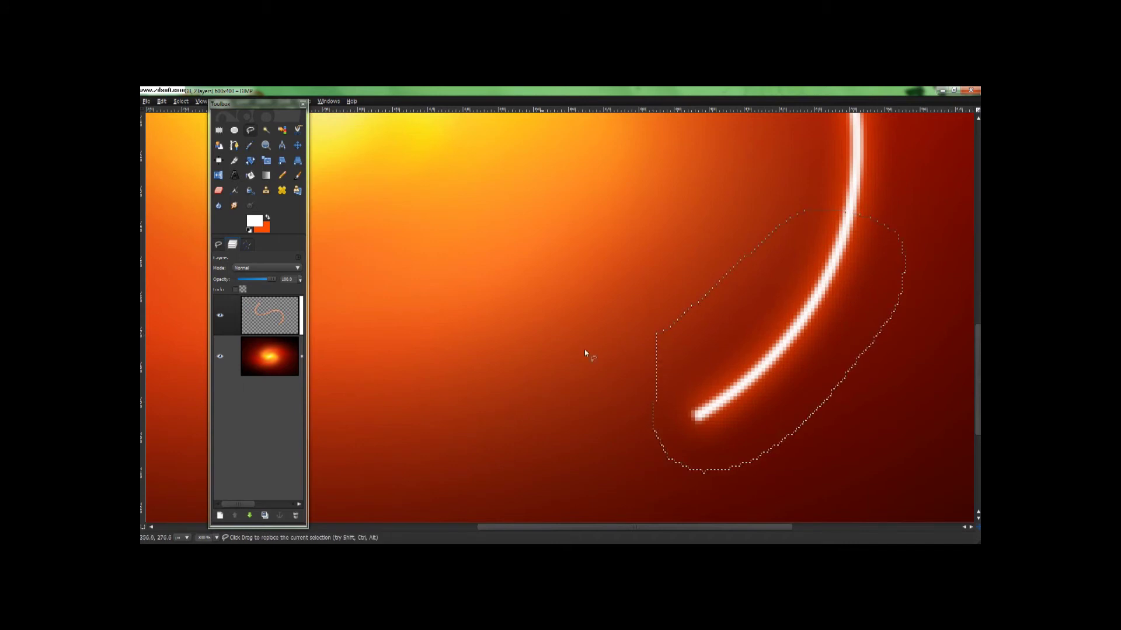
- Switch to the Blend tool and choose the FG to BG (RGB) gradient for fading the curve's end
left_click(218, 244)
left_click(267, 175)
left_click(246, 293)
left_click_drag(313, 301, 310, 294)
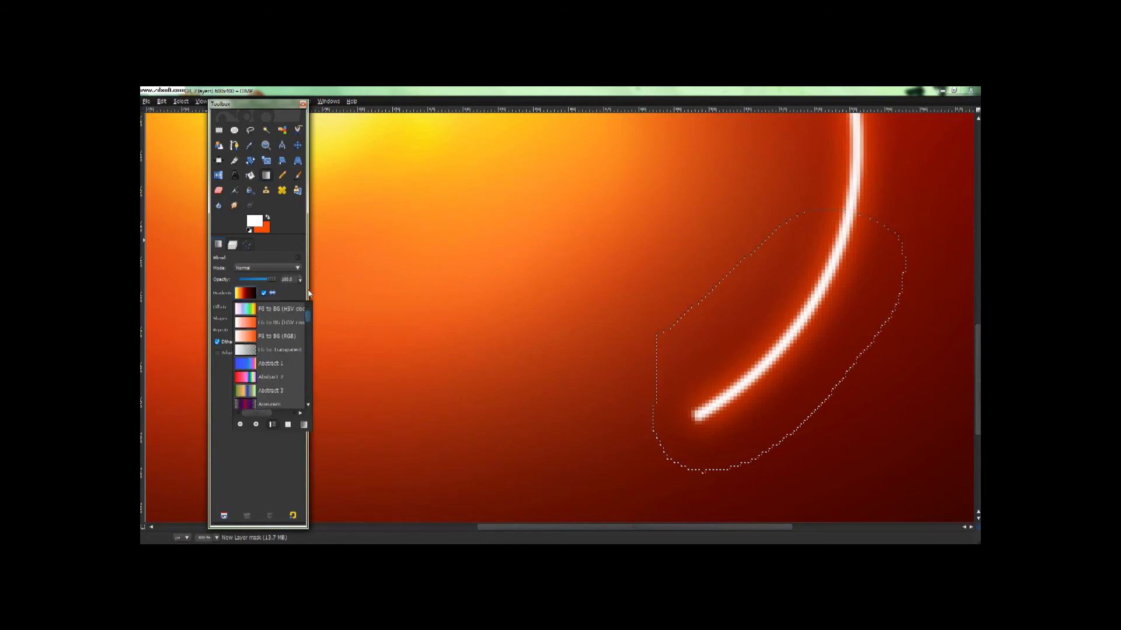
left_click(286, 336)
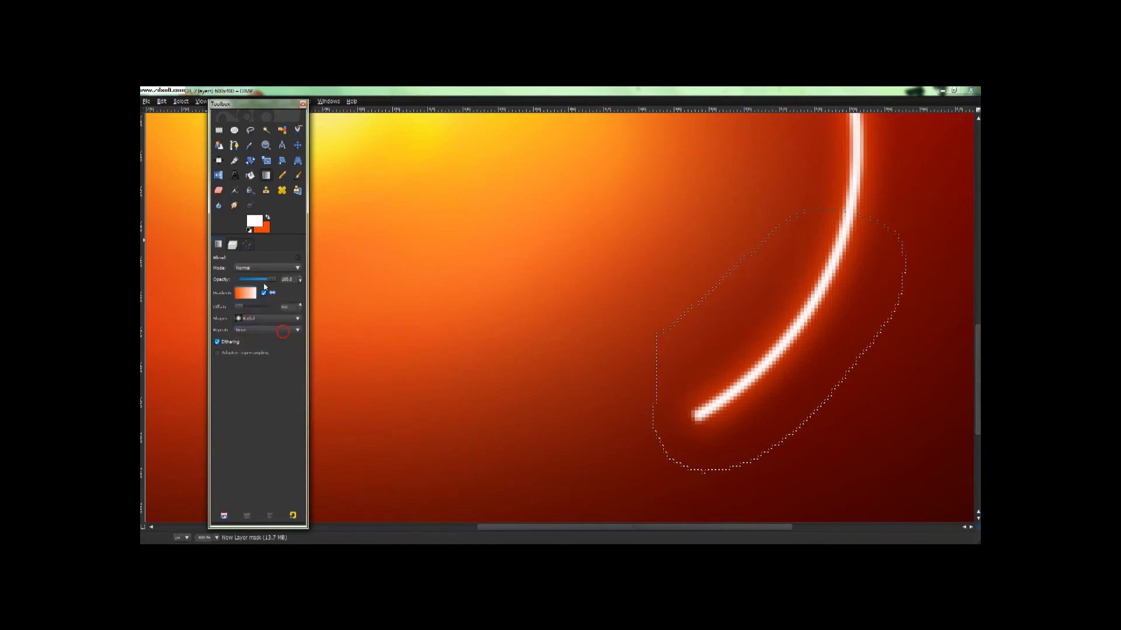
- Reset the colours to black and white and apply an unreversed linear gradient from the curve's lower-right tip to the selection's upper edge
left_click(251, 230)
left_click(275, 322)
left_click(243, 328)
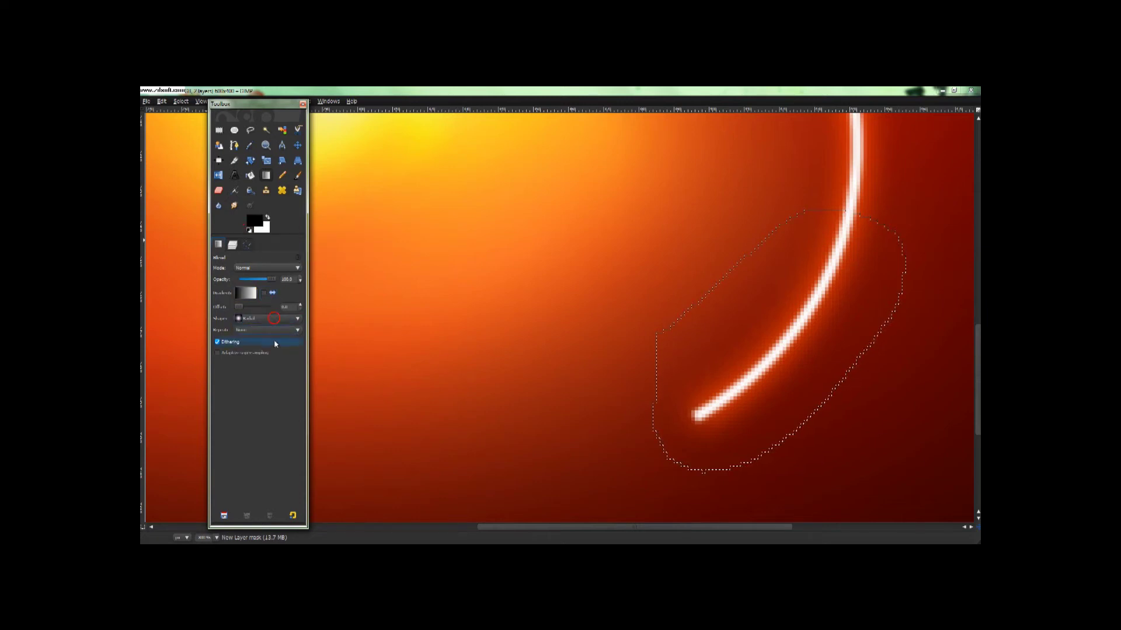
left_click(268, 318)
left_click(258, 293)
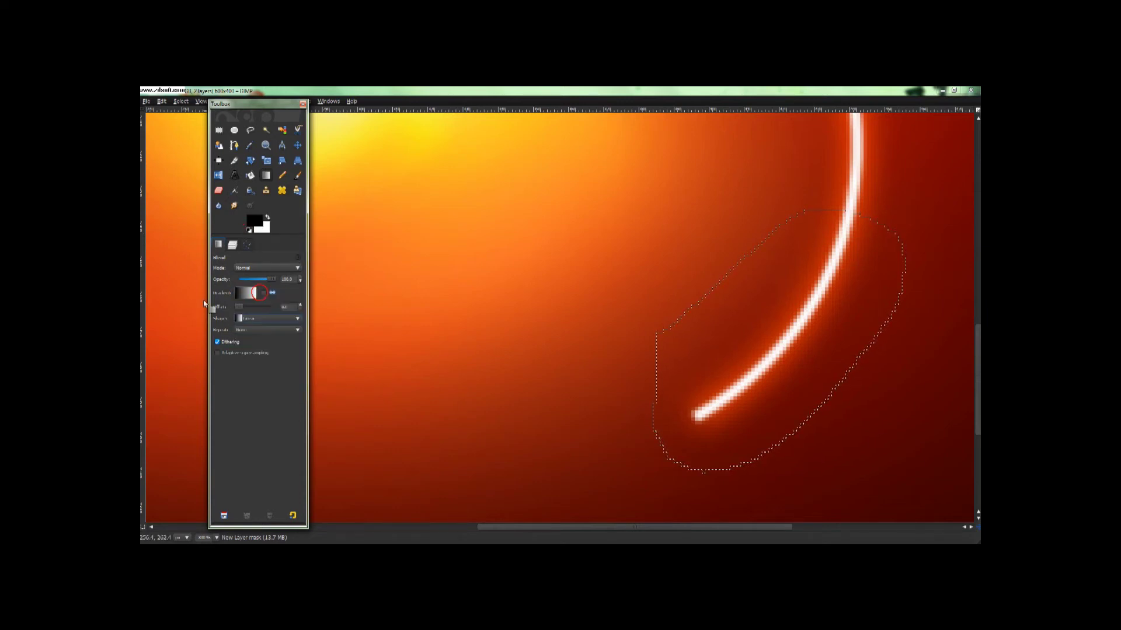
left_click(246, 292)
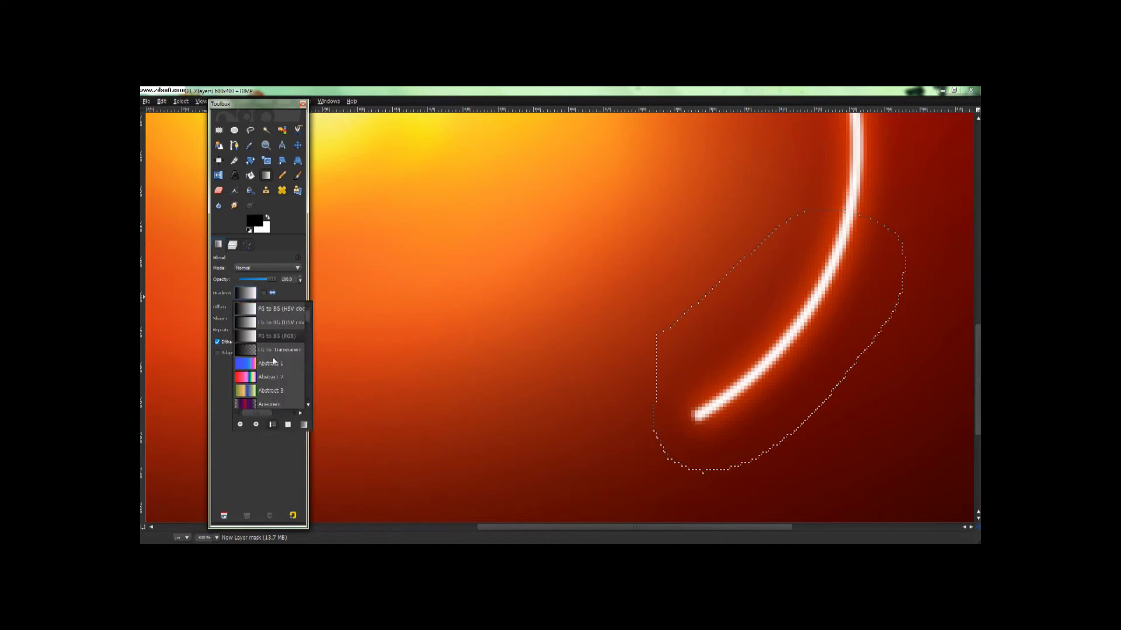
left_click(254, 457)
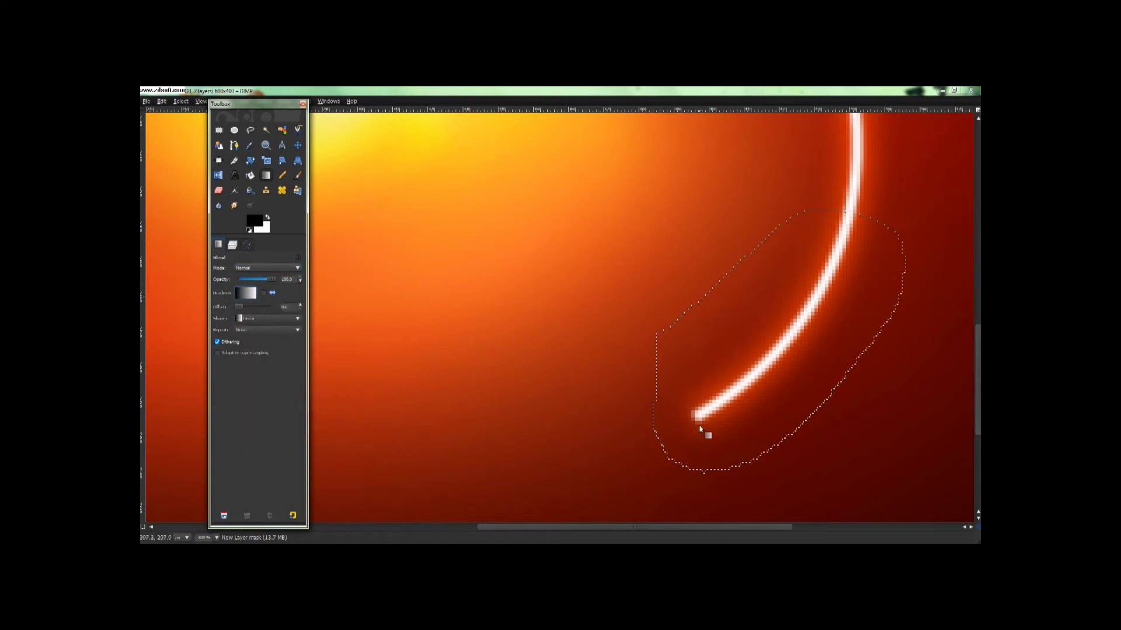
mouse_move(699, 416)
left_mouse_down()
mouse_move(790, 333)
mouse_move(850, 219)
left_mouse_up()
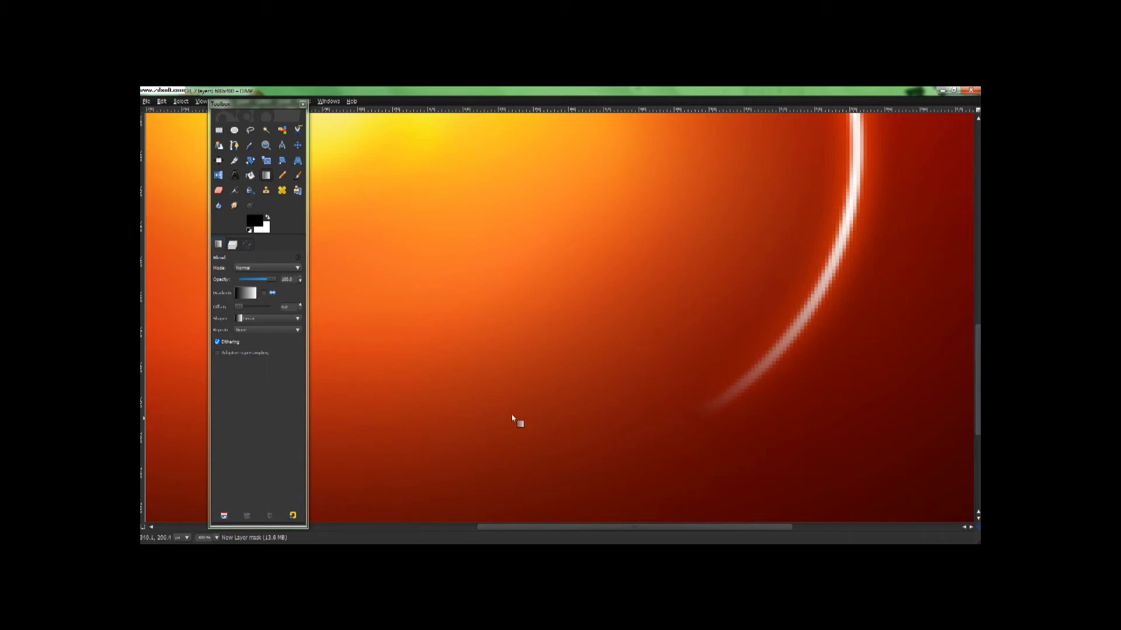
- Select the curve's upper-left end freehand, fade it on the mask with the black-to-white gradient starting at the tip, and deselect
scroll(453, 402, "up", 5)
scroll(453, 403, "left", 5)
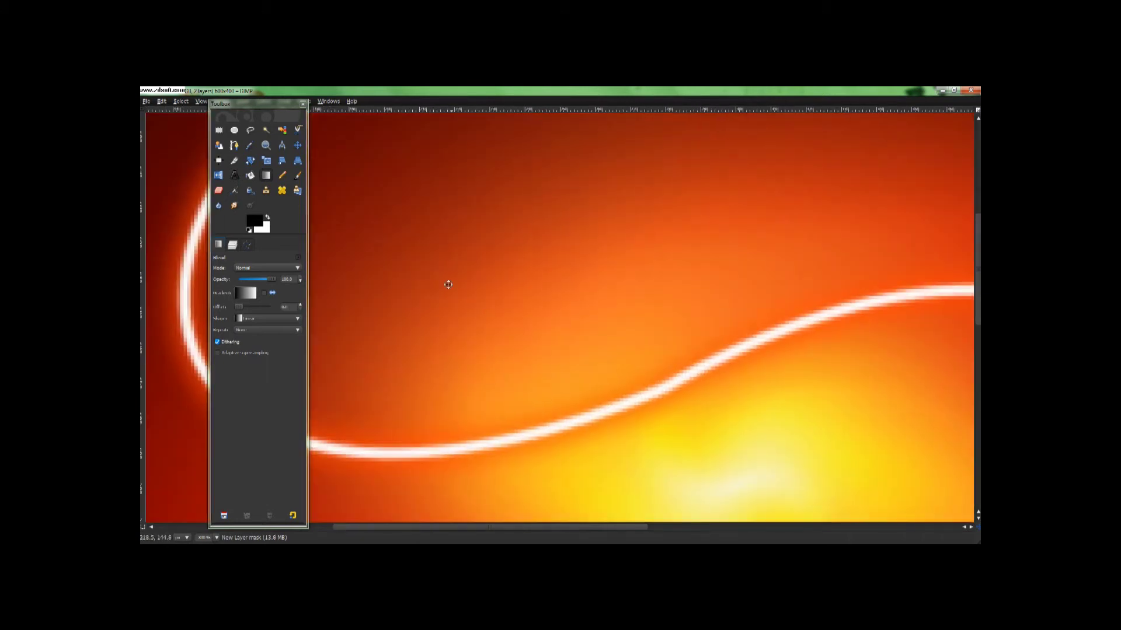
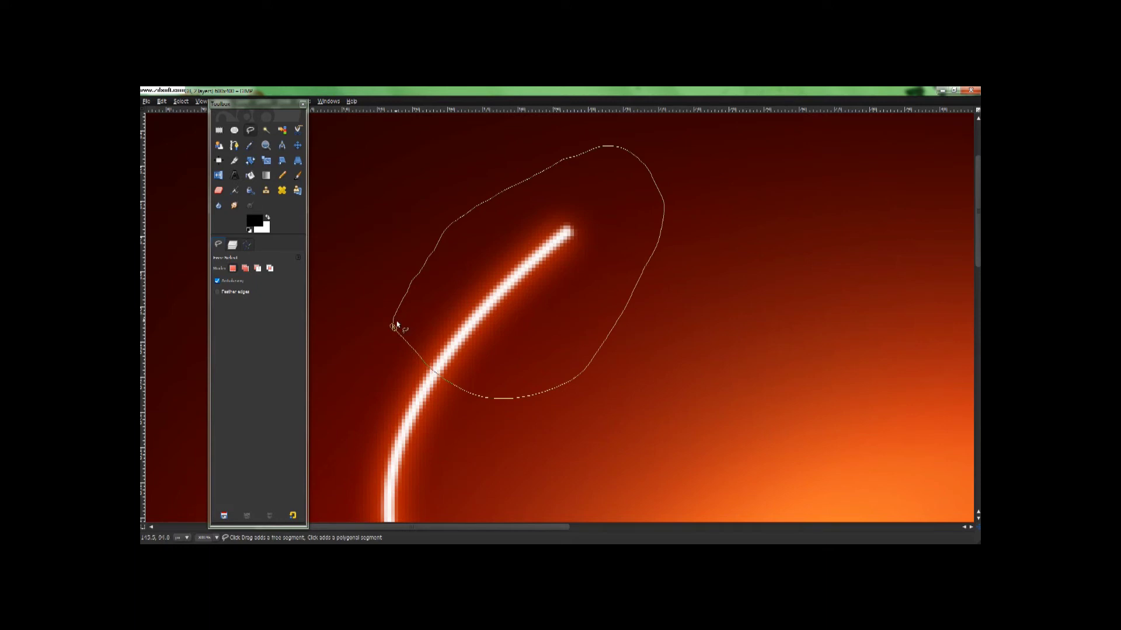
left_click(265, 174)
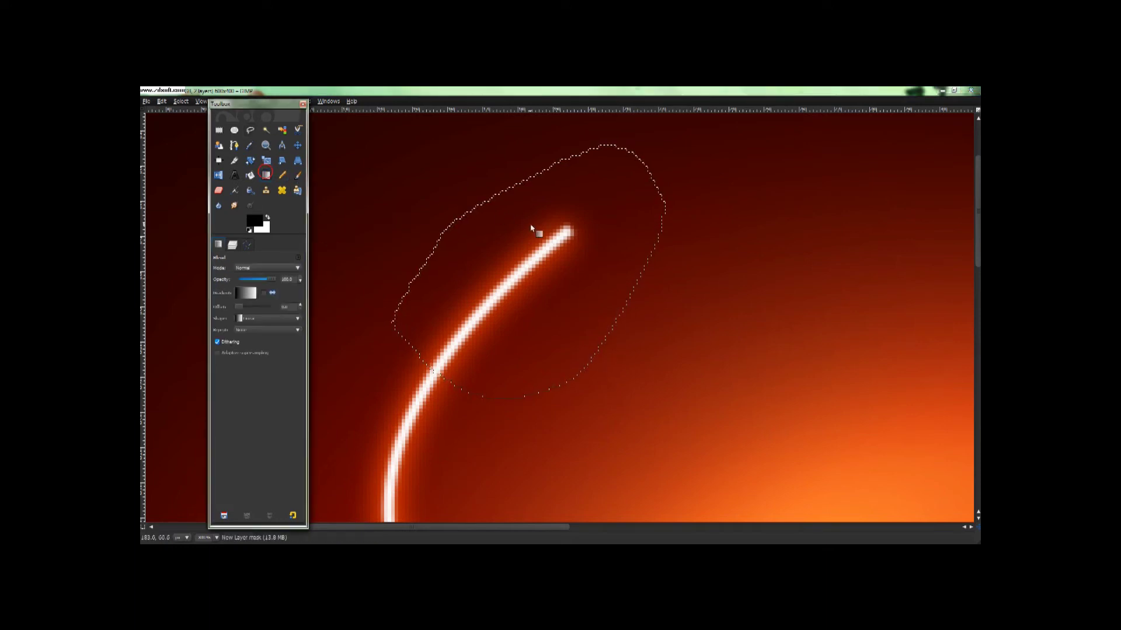
left_click_drag(567, 231, 437, 373)
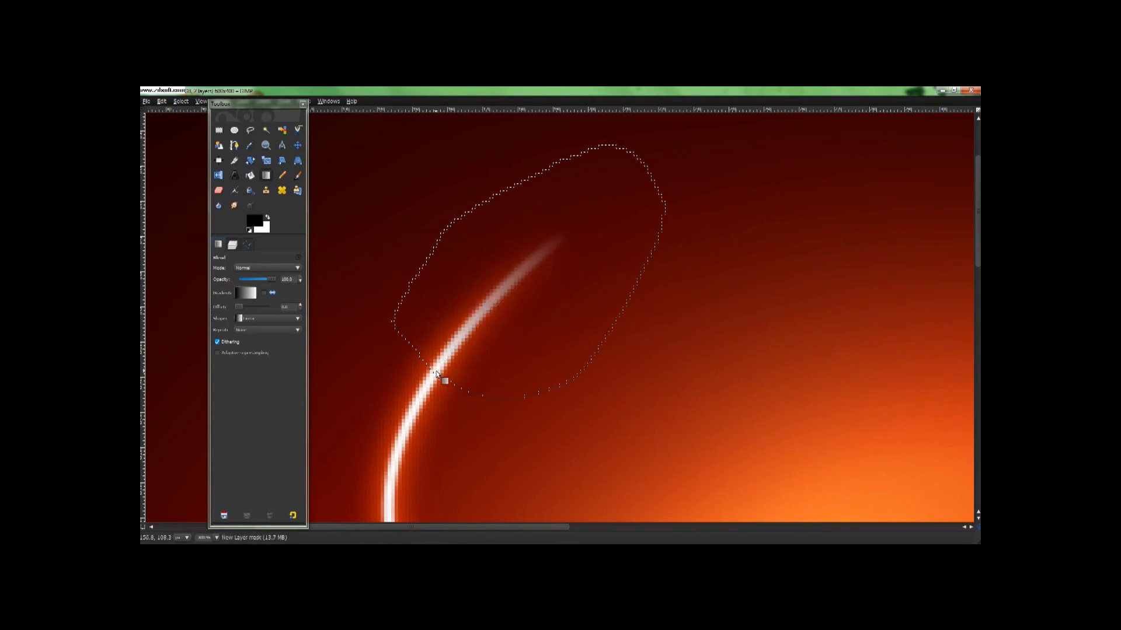
key("shift+ctrl+a")
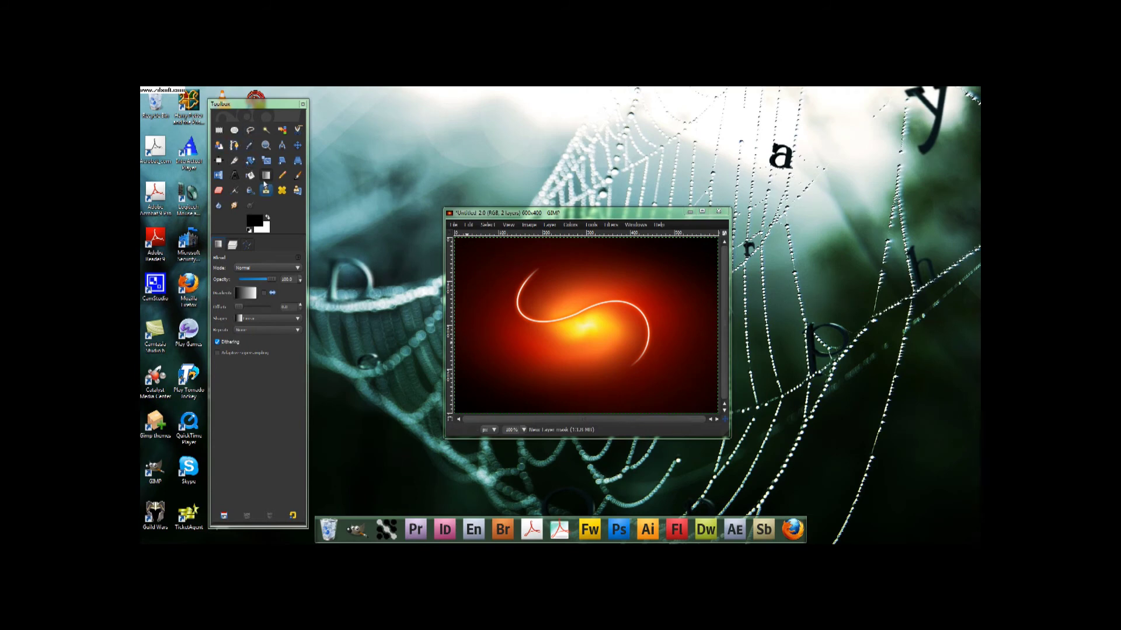
- Draw a new two-point path from above the S-curve to its lower-right side, bowing the segment outward to the right
left_click(235, 146)
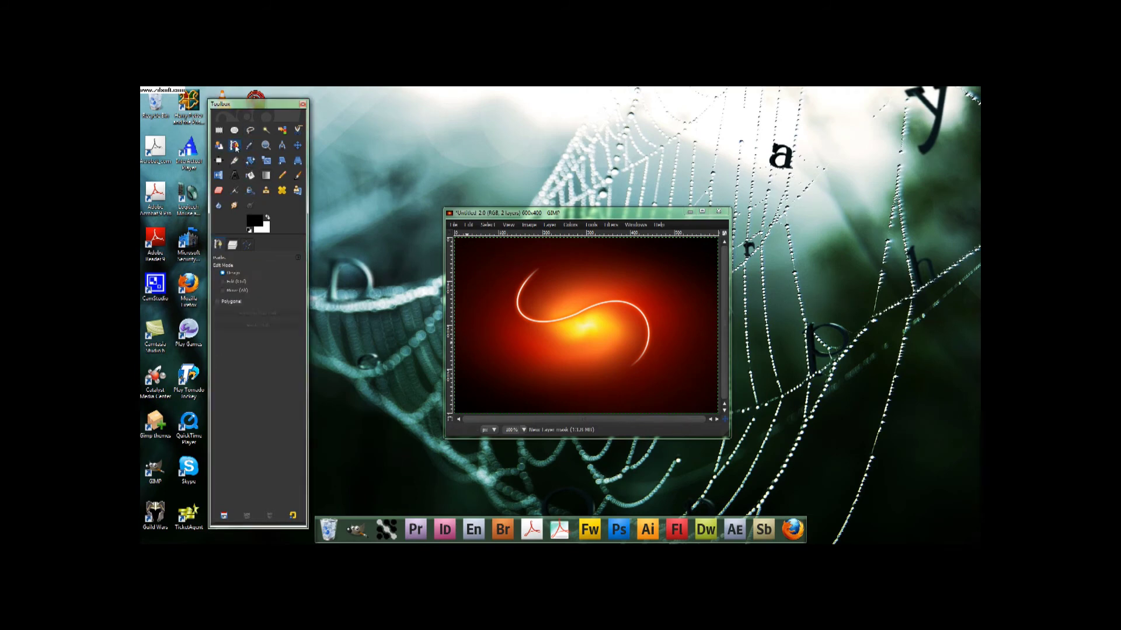
left_click(600, 268)
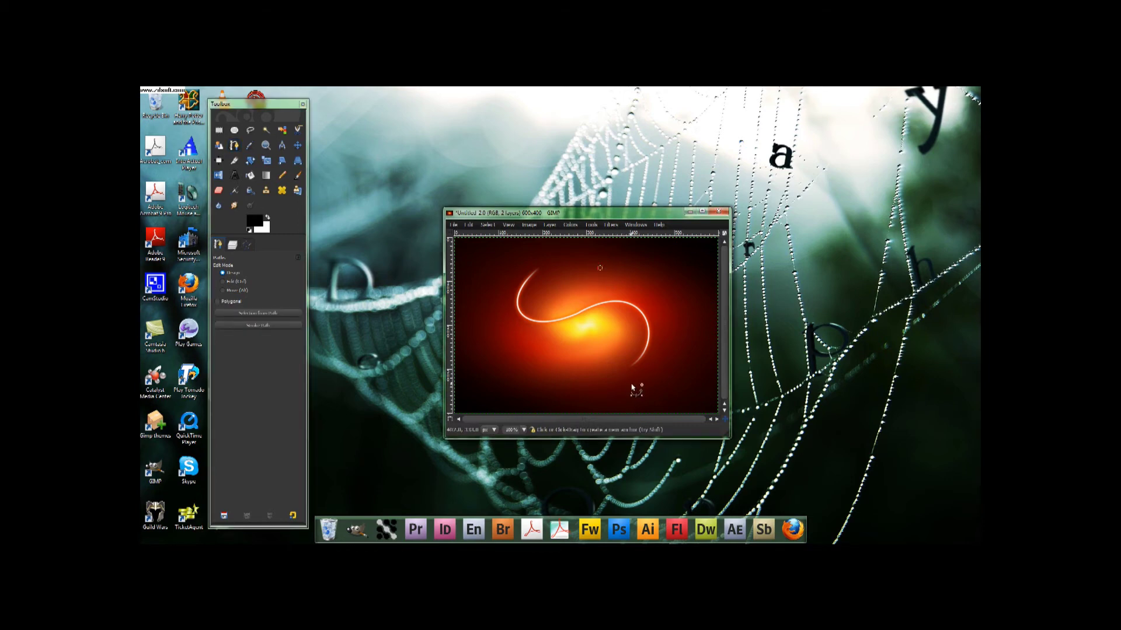
left_click(626, 386)
left_click_drag(623, 367, 664, 315)
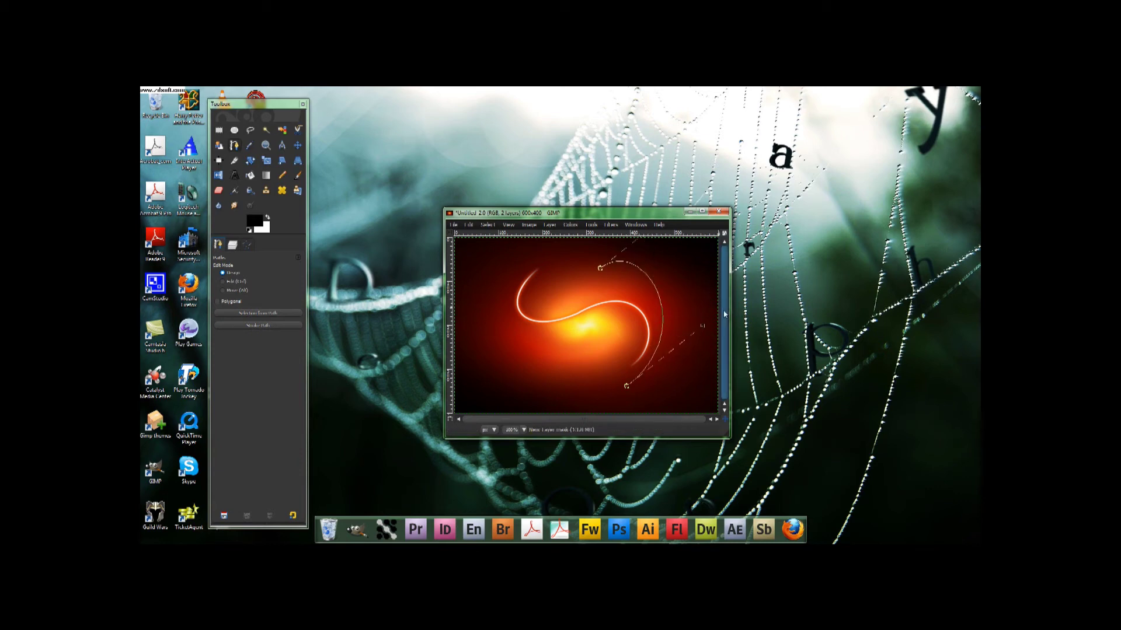
- Adjust the new path's curve handles for a smooth arc around the right side of the glowing S-curve
scroll(668, 290, "up", 1)
scroll(668, 290, "down", 2)
left_click_drag(669, 248, 654, 301)
left_click_drag(684, 377, 655, 373)
scroll(677, 358, "down", 2)
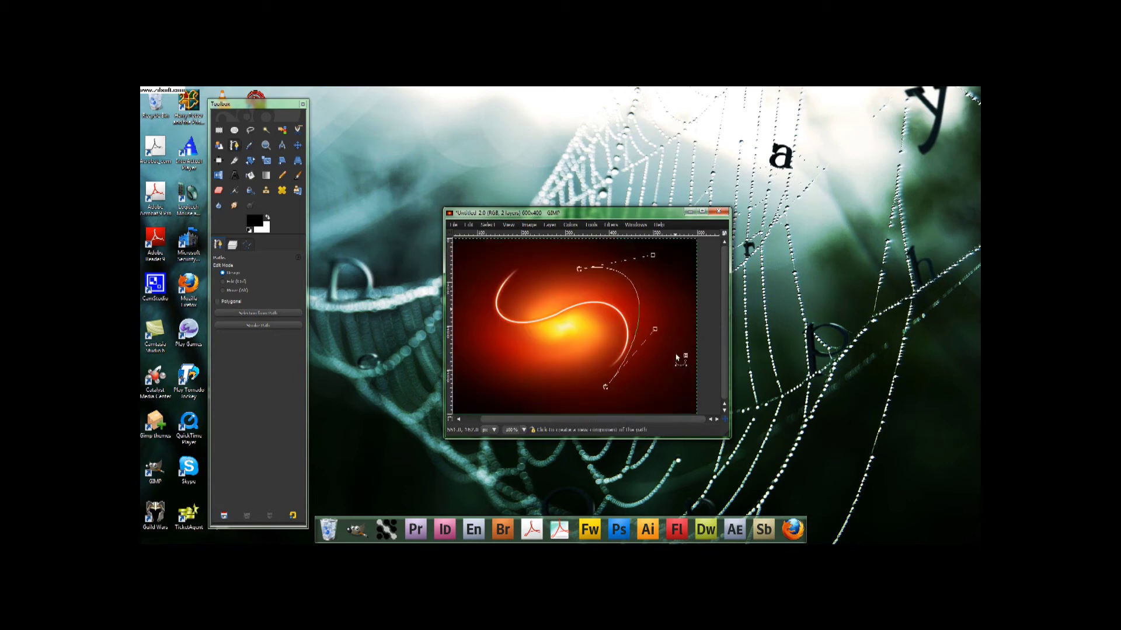
left_click(702, 212)
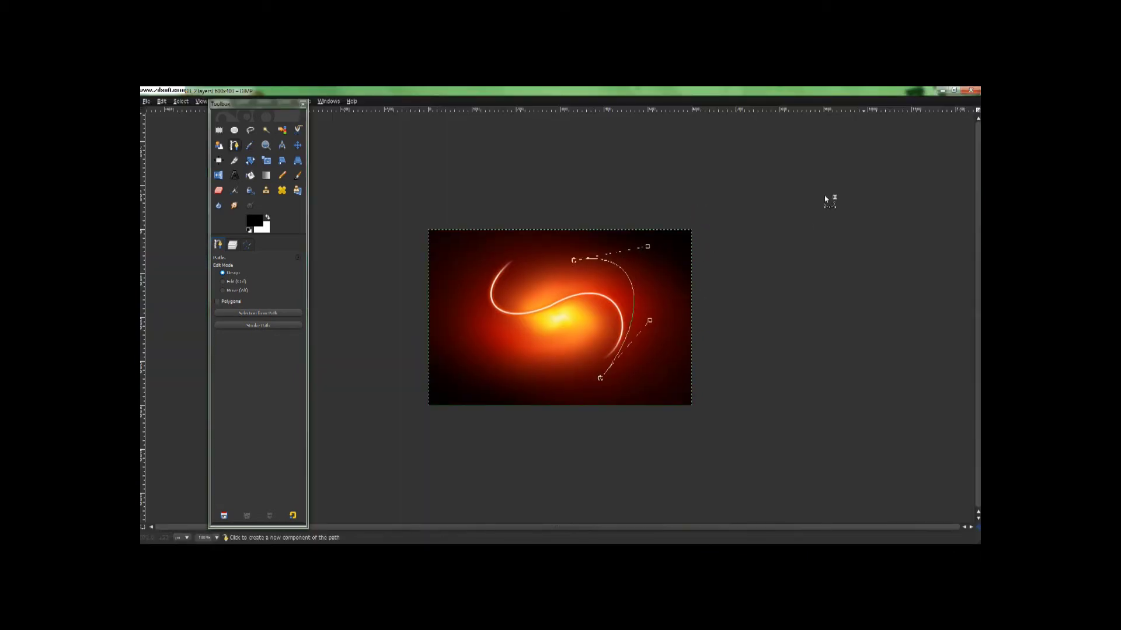
left_click(954, 91)
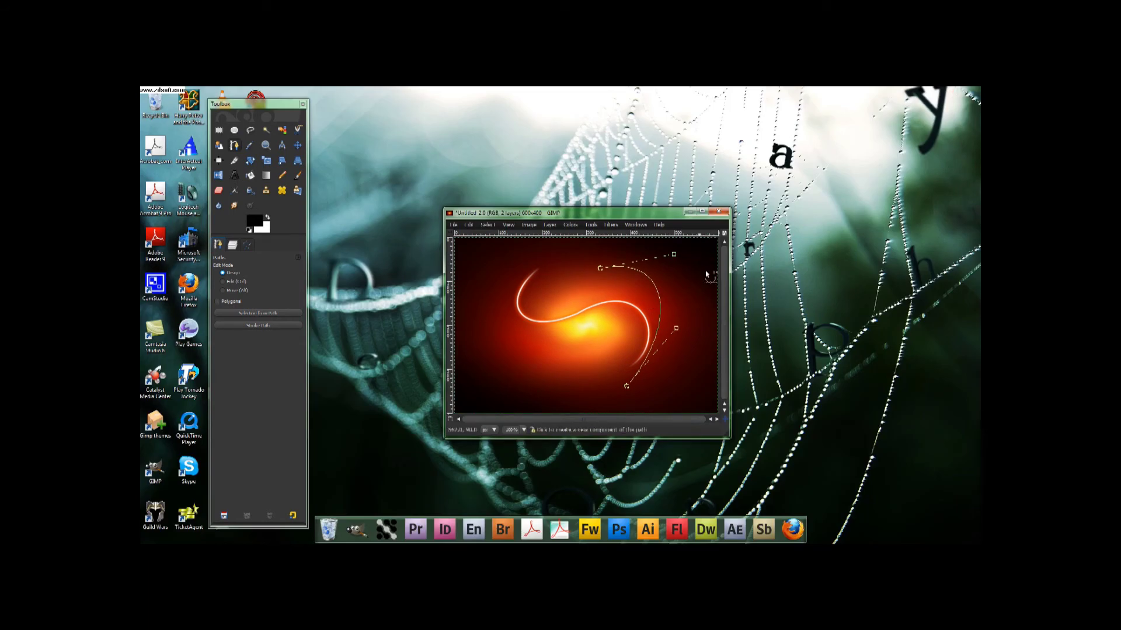
left_click_drag(674, 254, 678, 265)
- Set the foreground colour to the saved orange from the colour history
left_click(253, 220)
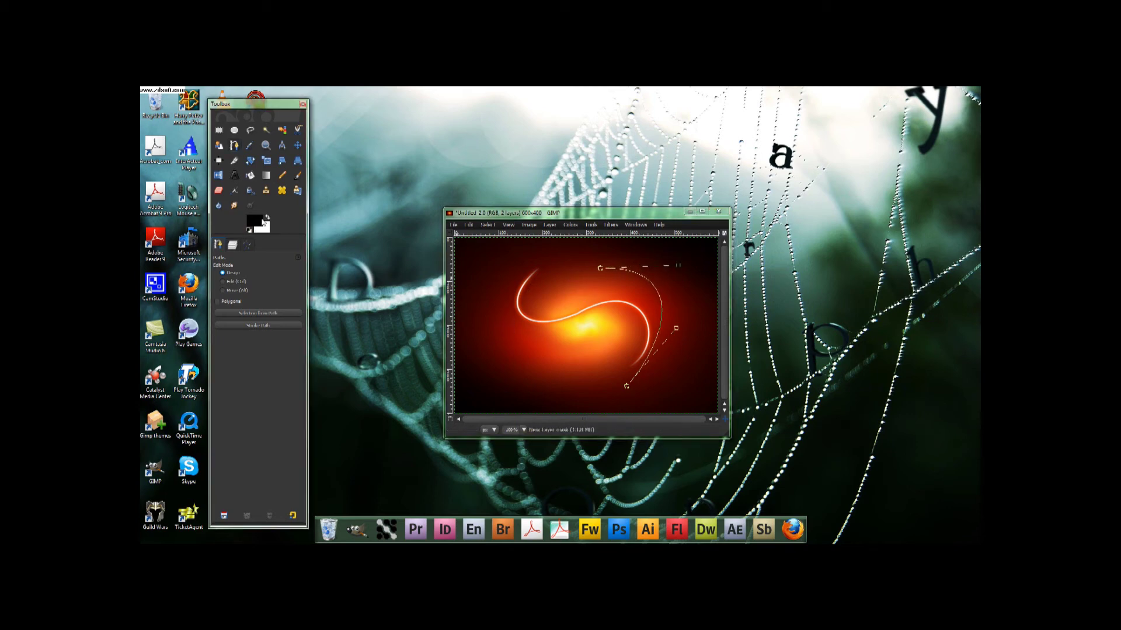
left_click(437, 244)
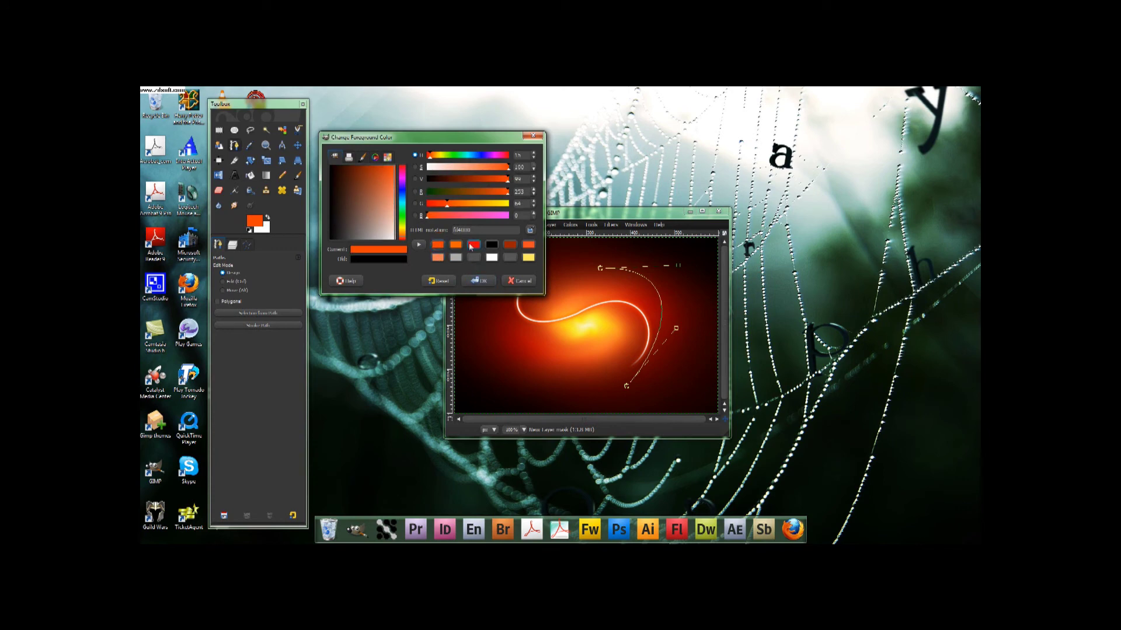
left_click(438, 281)
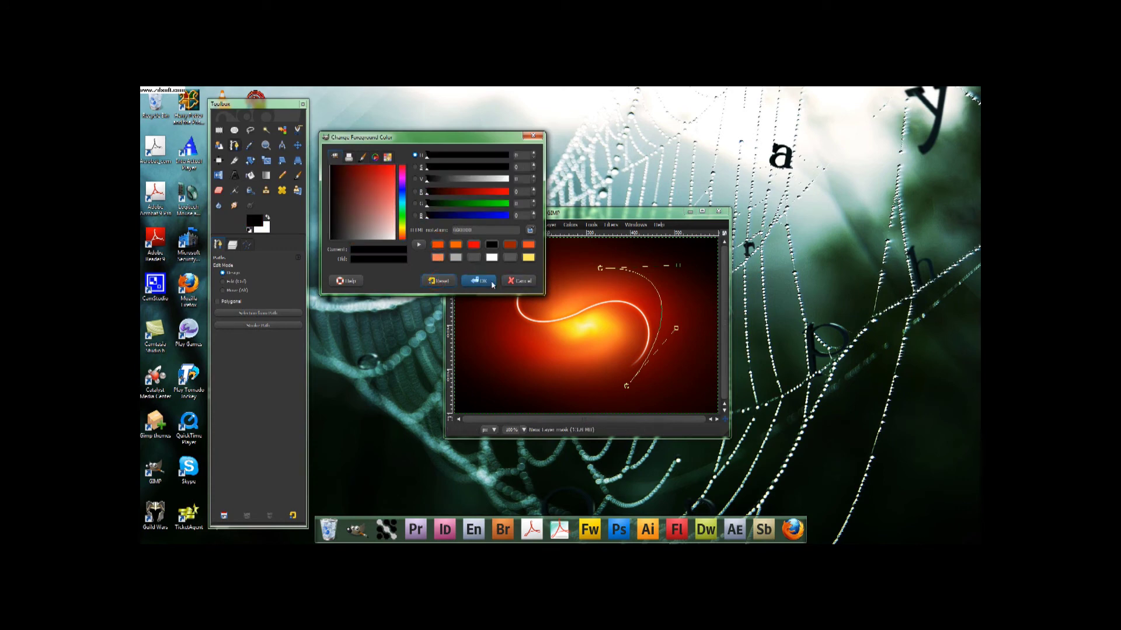
left_click(437, 244)
left_click(479, 281)
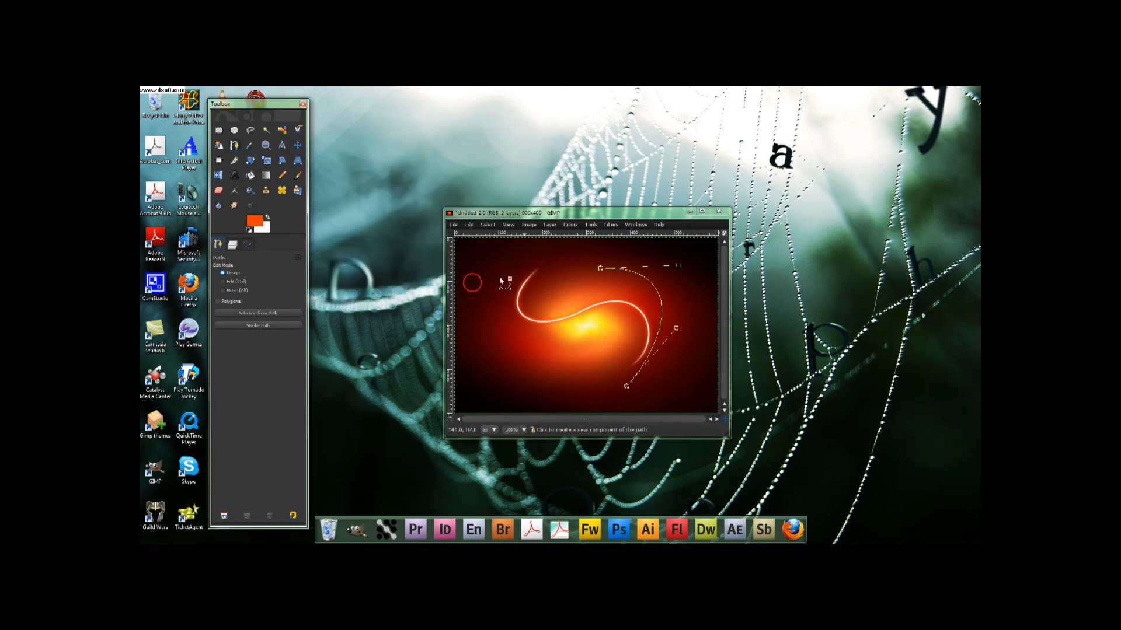
- Nudge the arc path's two end points and try to stroke the path with a solid-colour line
left_click_drag(602, 272, 608, 282)
left_click_drag(632, 400, 628, 383)
left_click(260, 325)
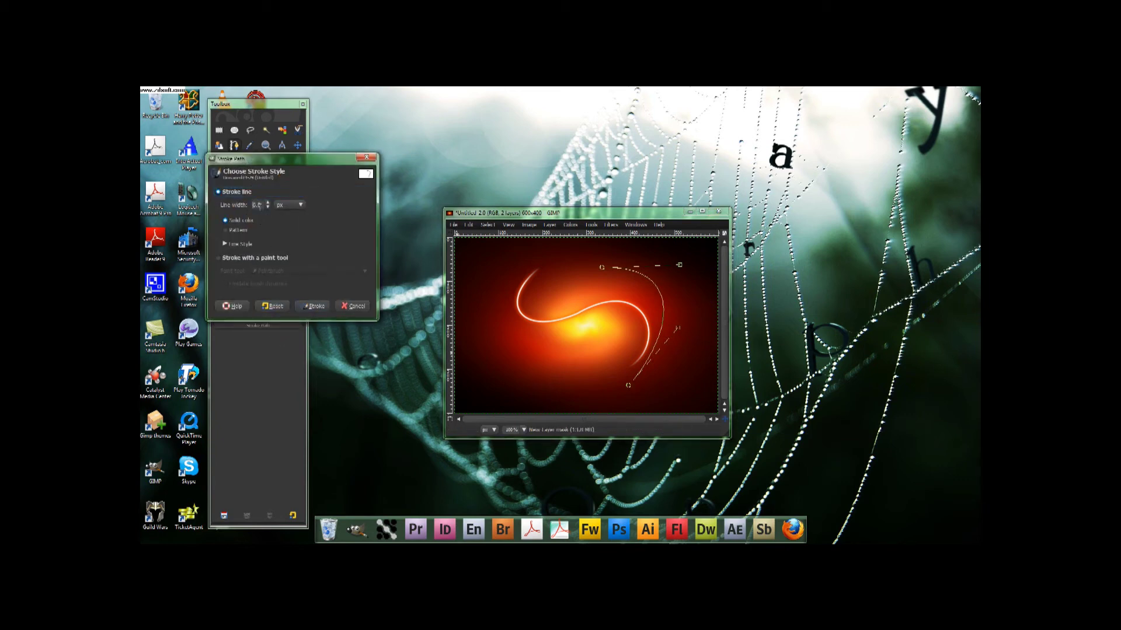
left_click(318, 306)
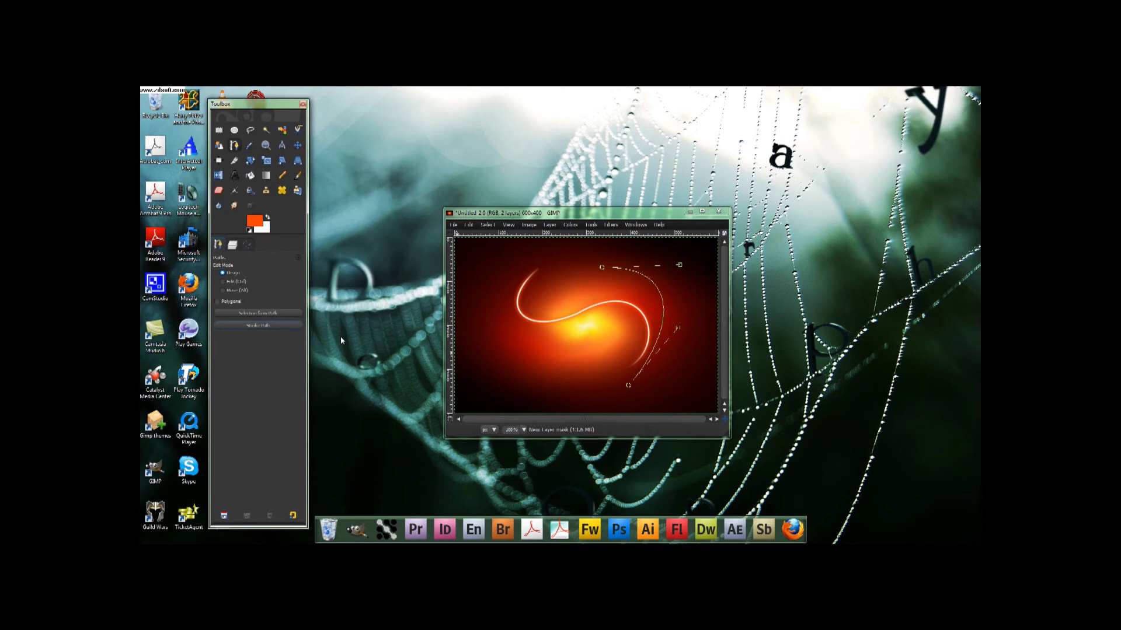
- Add a transparent layer above the masked curve layer and stroke the arc path on it with a solid orange line
left_click(232, 244)
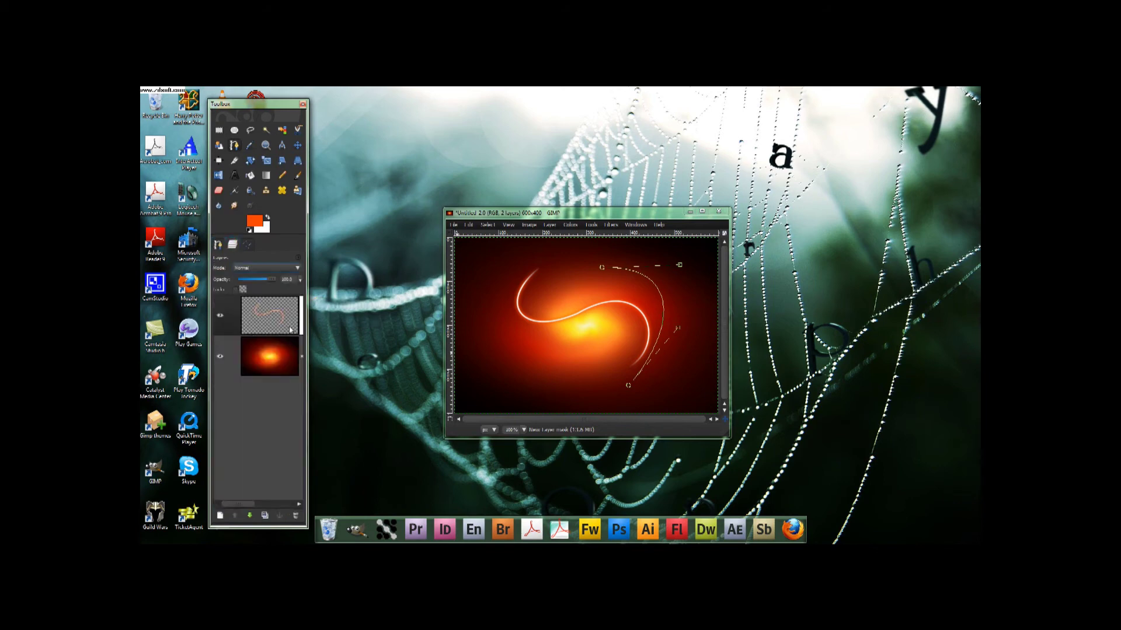
right_click(272, 318)
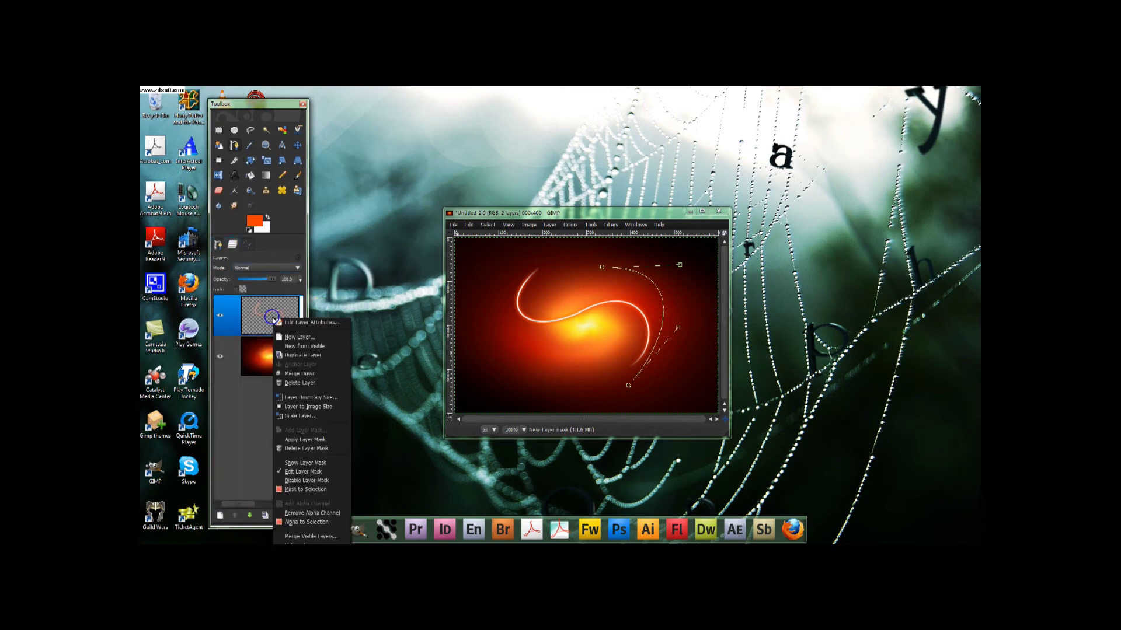
left_click(299, 337)
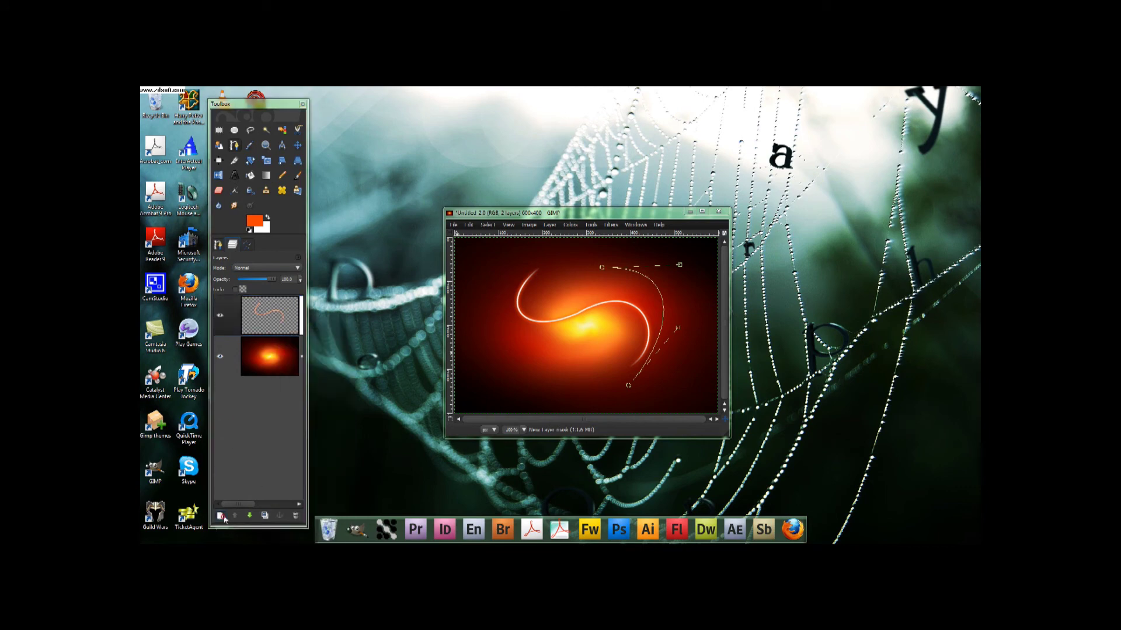
left_click(295, 316)
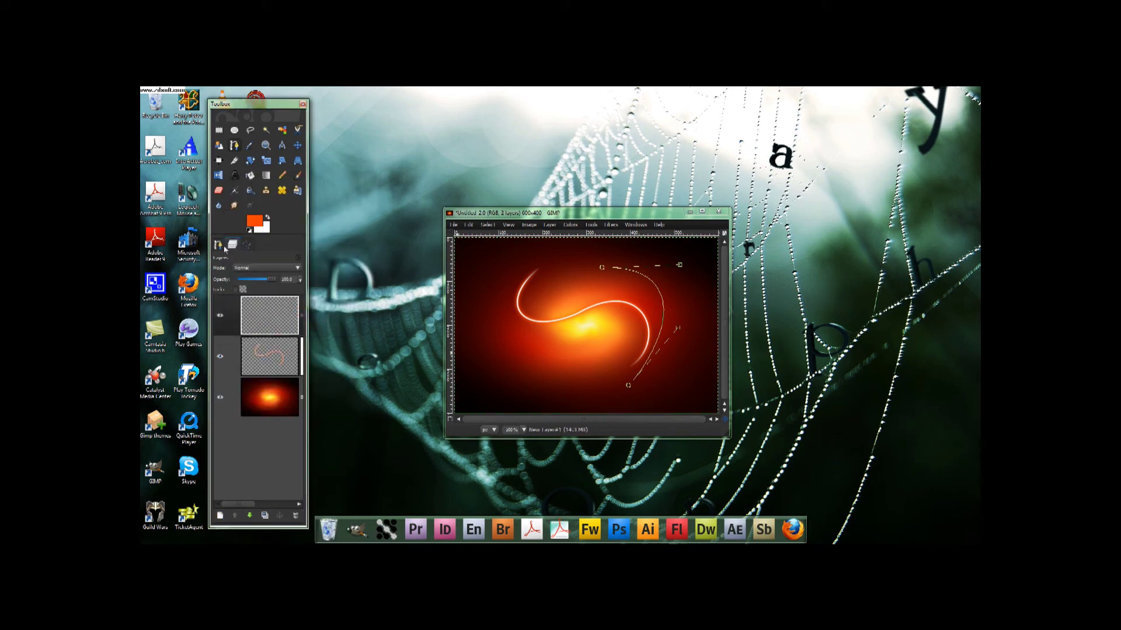
left_click(225, 250)
left_click(257, 325)
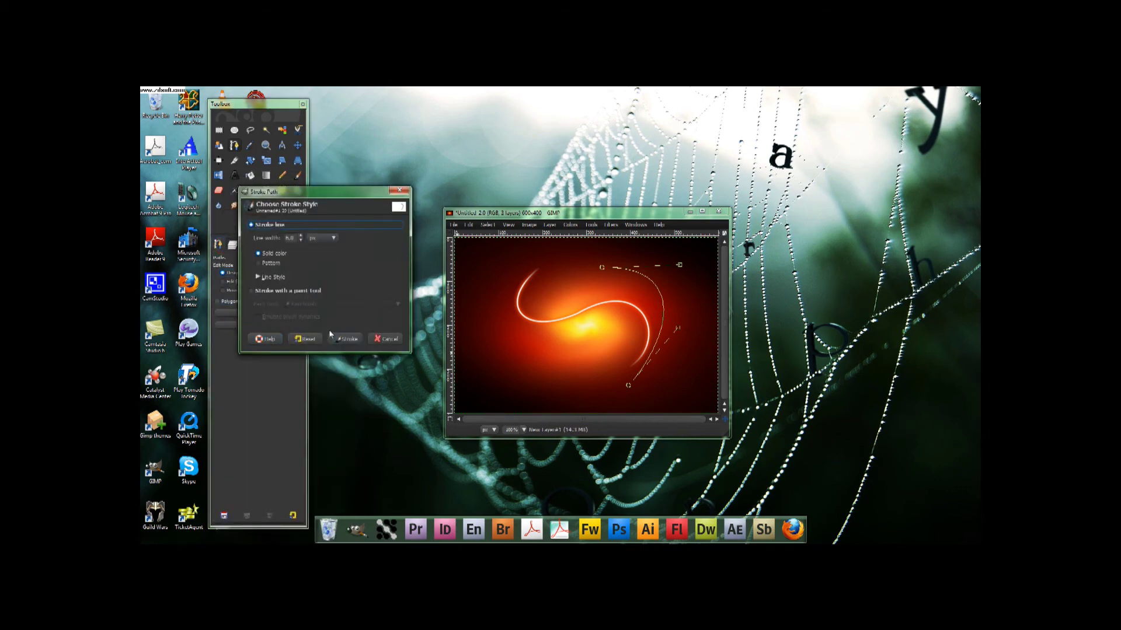
left_click(347, 339)
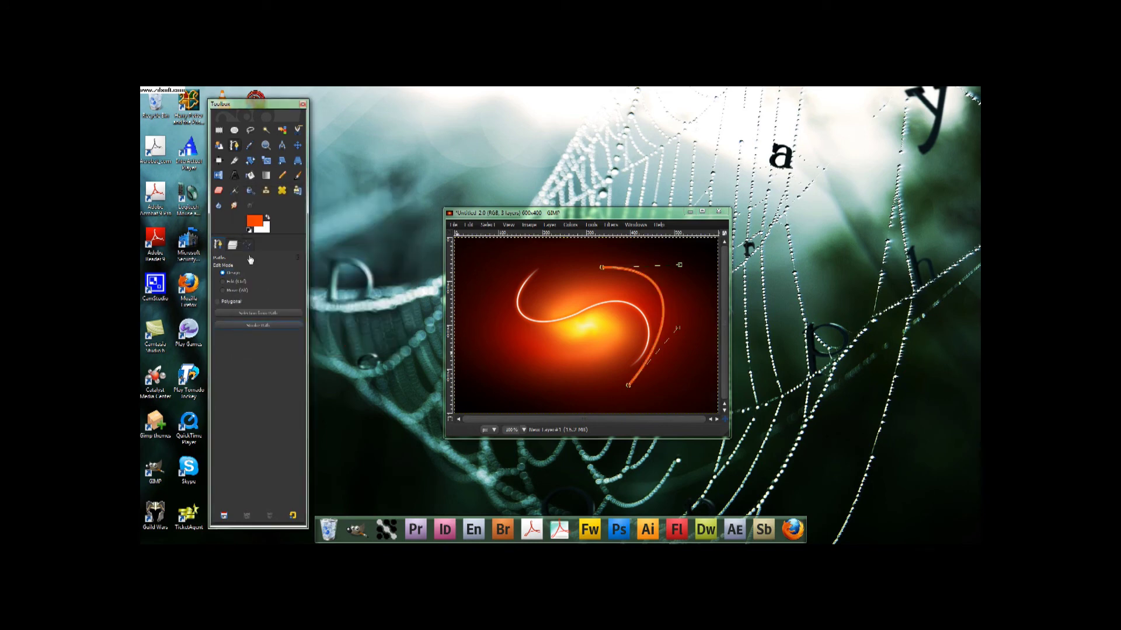
- Apply a Gaussian Blur to the layer with the orange arc
left_click(232, 246)
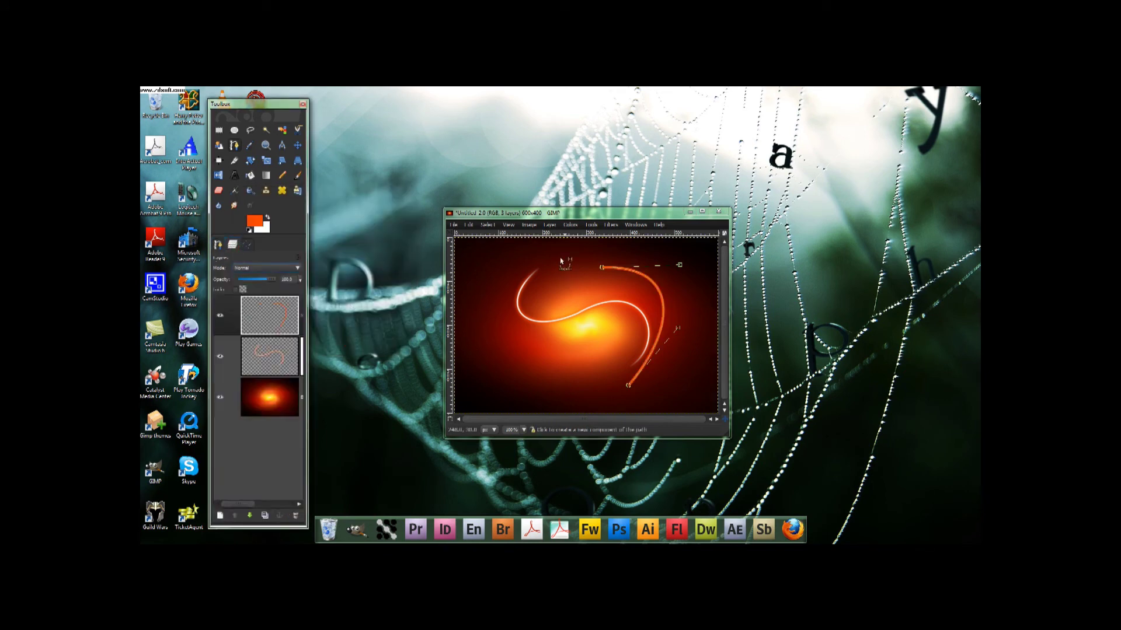
left_click(611, 225)
mouse_move(619, 275)
left_click(744, 286)
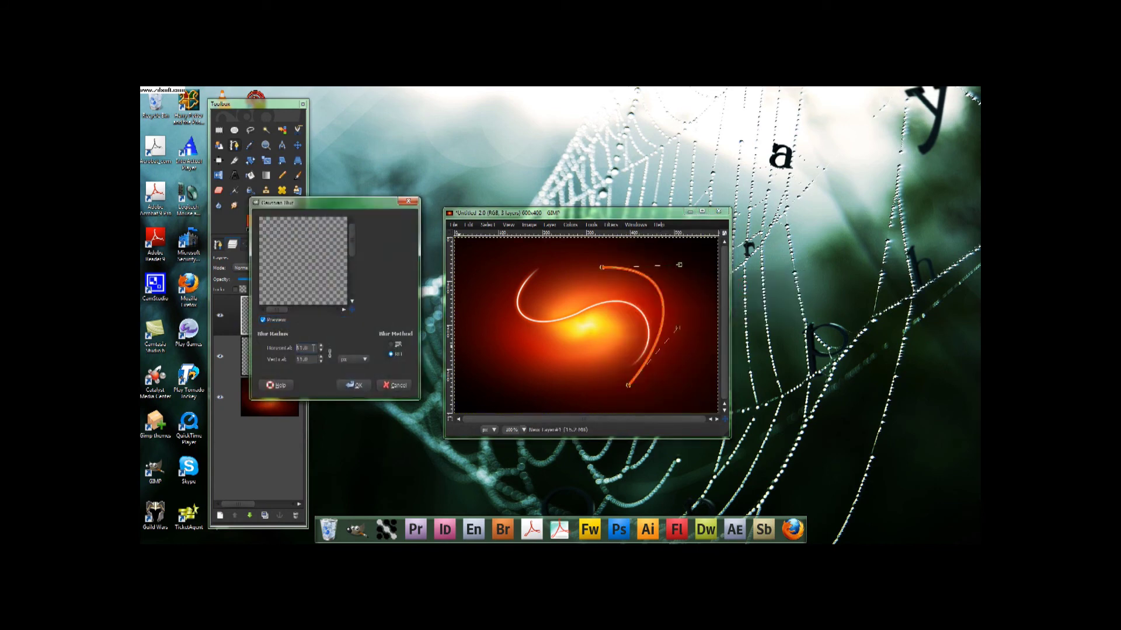
left_click(354, 385)
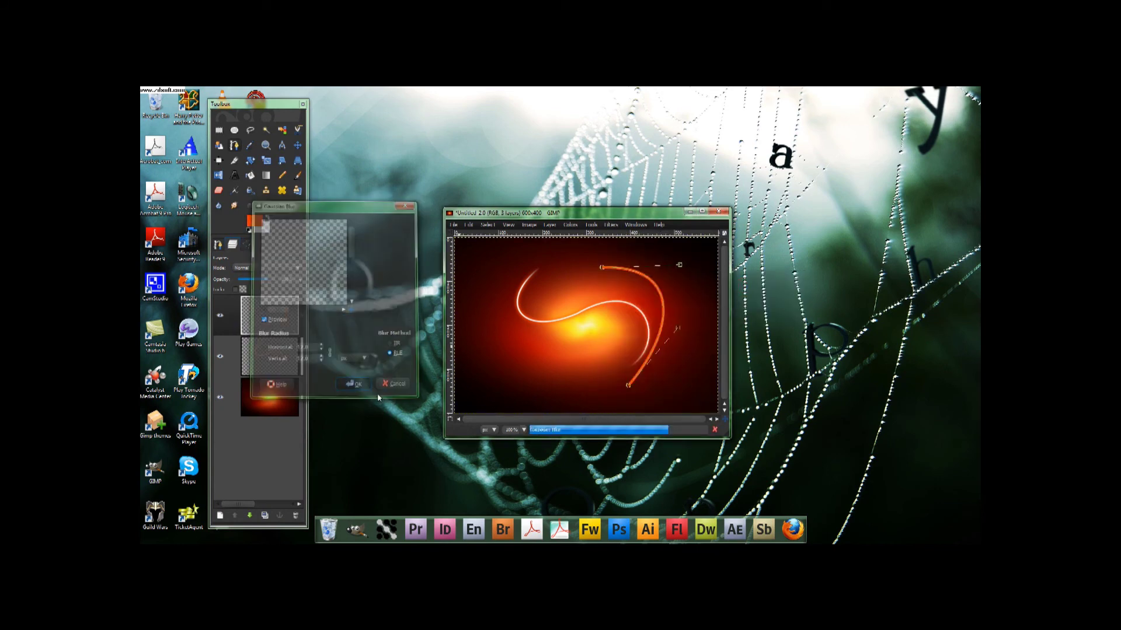
- Add a new transparent layer above the blurred orange arc layer
left_click(220, 516)
left_click(217, 237)
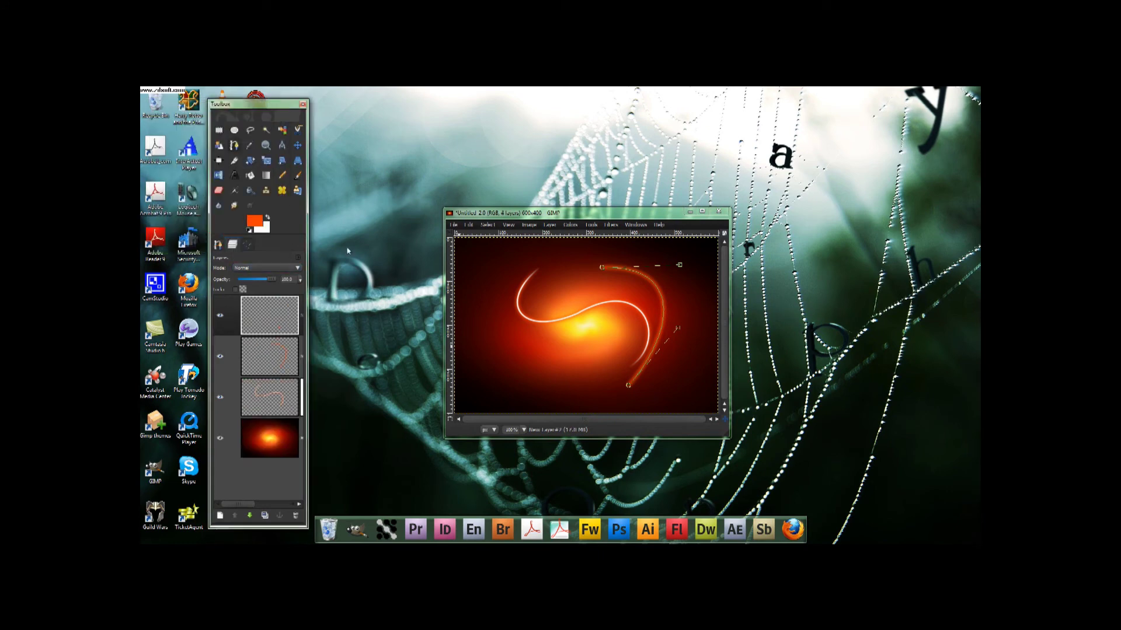
left_click(619, 226)
mouse_move(628, 278)
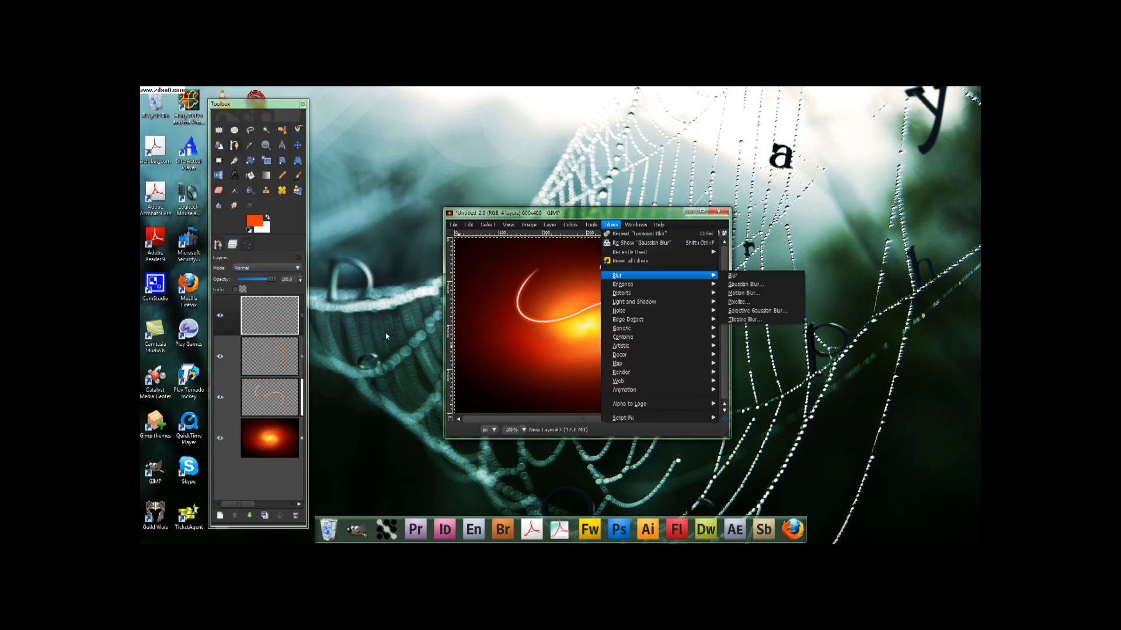
left_click(280, 479)
- Swap the foreground colour to white and stroke the arc path on the new layer with a solid-colour line
left_click(267, 218)
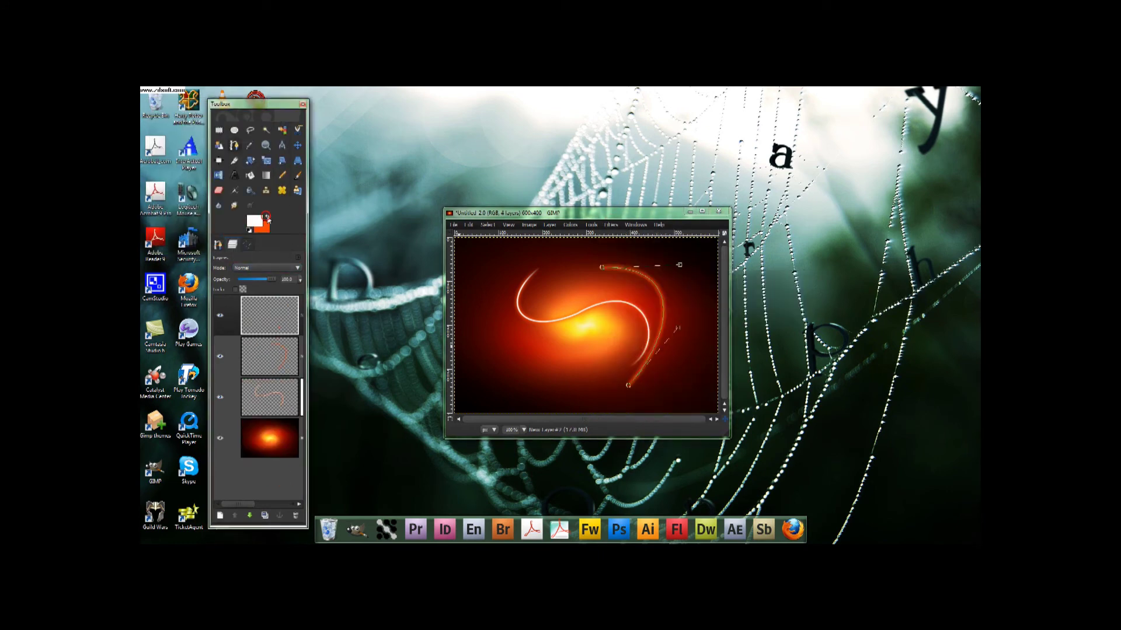
left_click(219, 245)
left_click(257, 325)
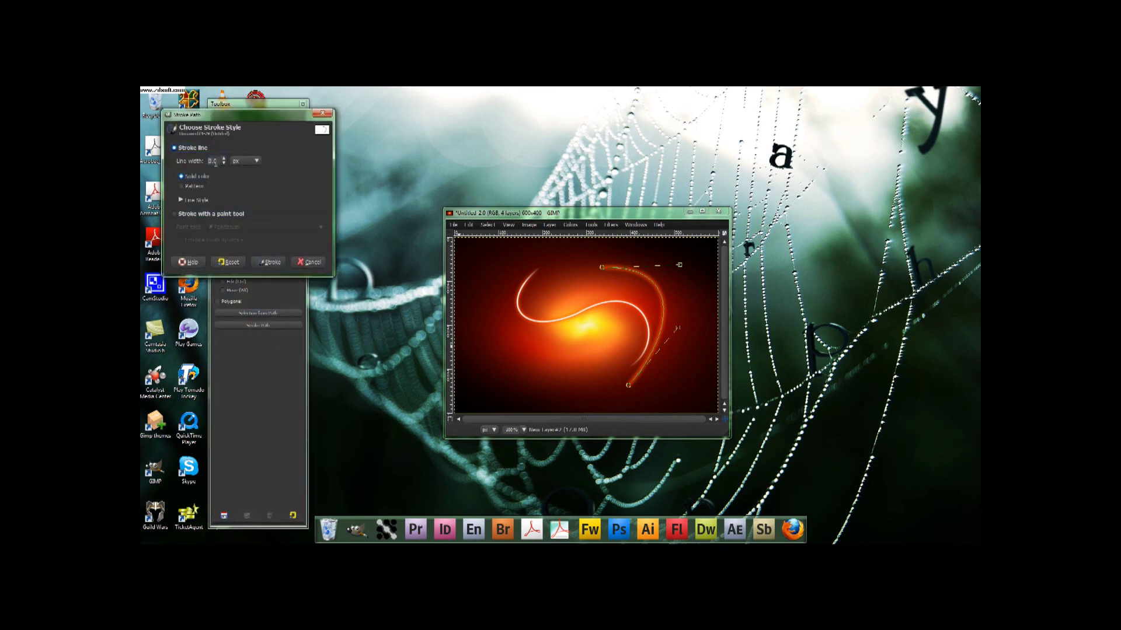
left_click(269, 262)
- Apply a Gaussian Blur with a 1 px radius to the white arc layer
left_click(611, 225)
mouse_move(662, 279)
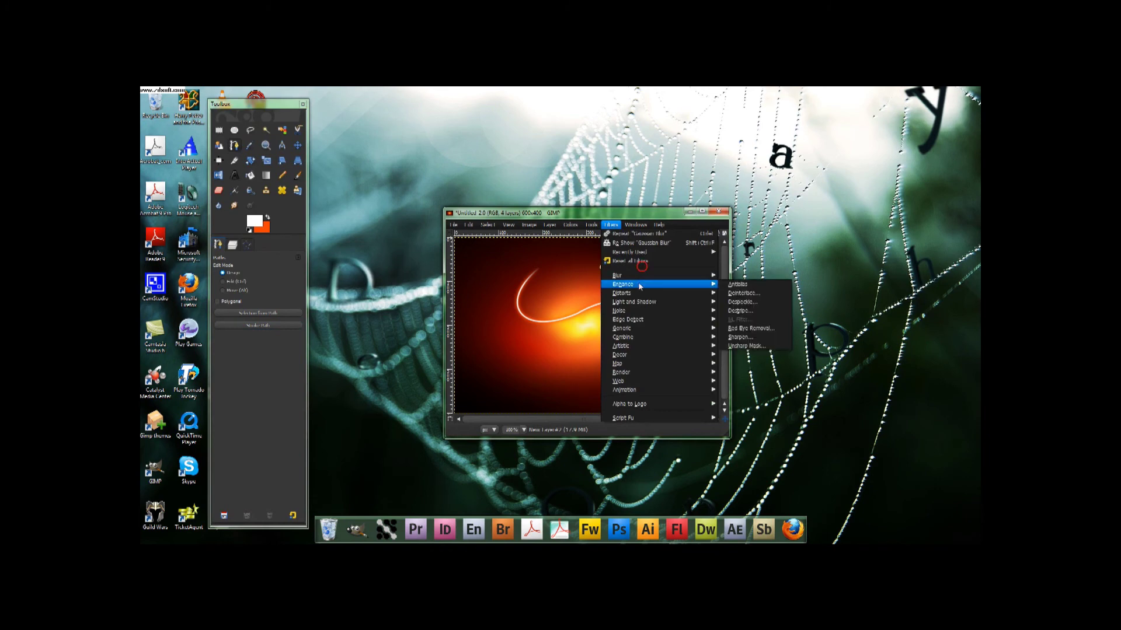
left_click(745, 284)
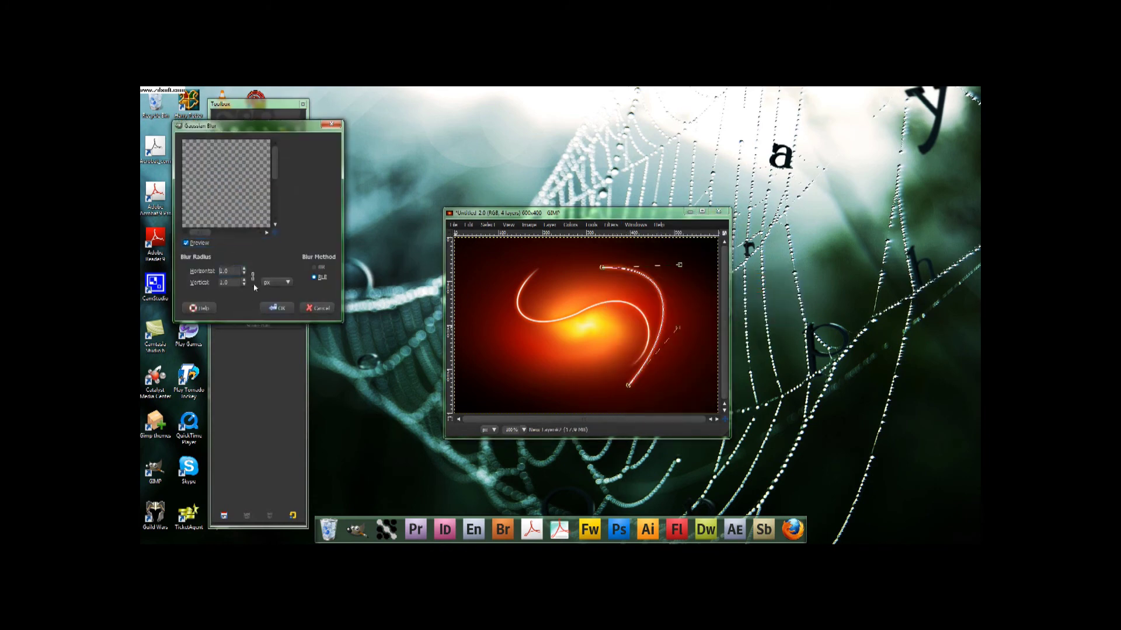
left_click(278, 308)
- Merge the white arc layer down into the orange arc layer
left_click(233, 245)
right_click(262, 314)
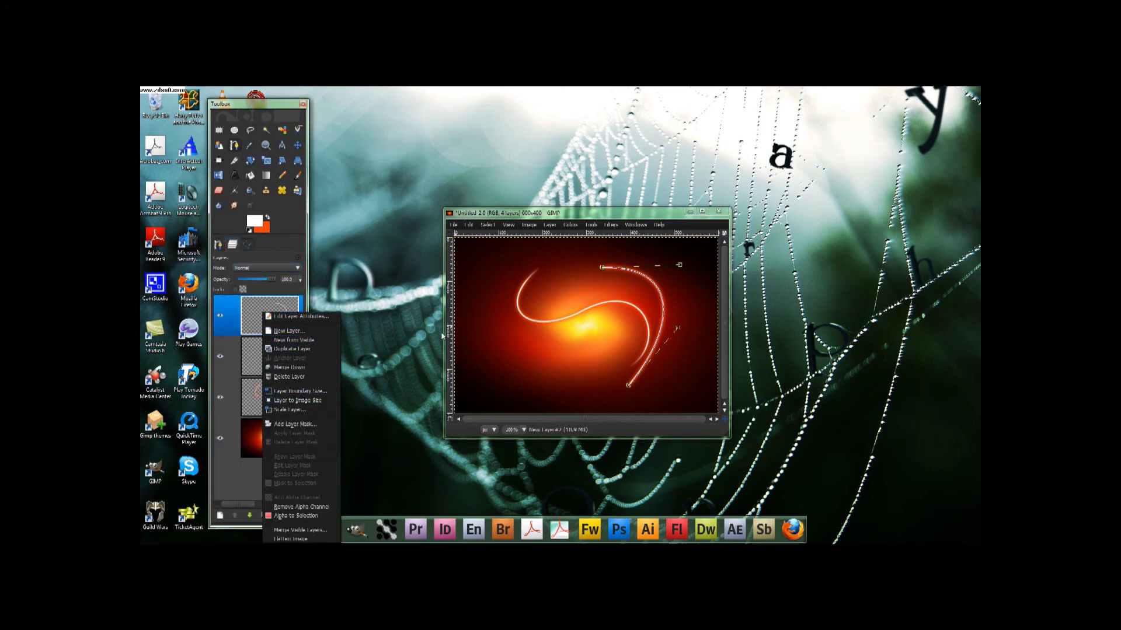
left_click(307, 378)
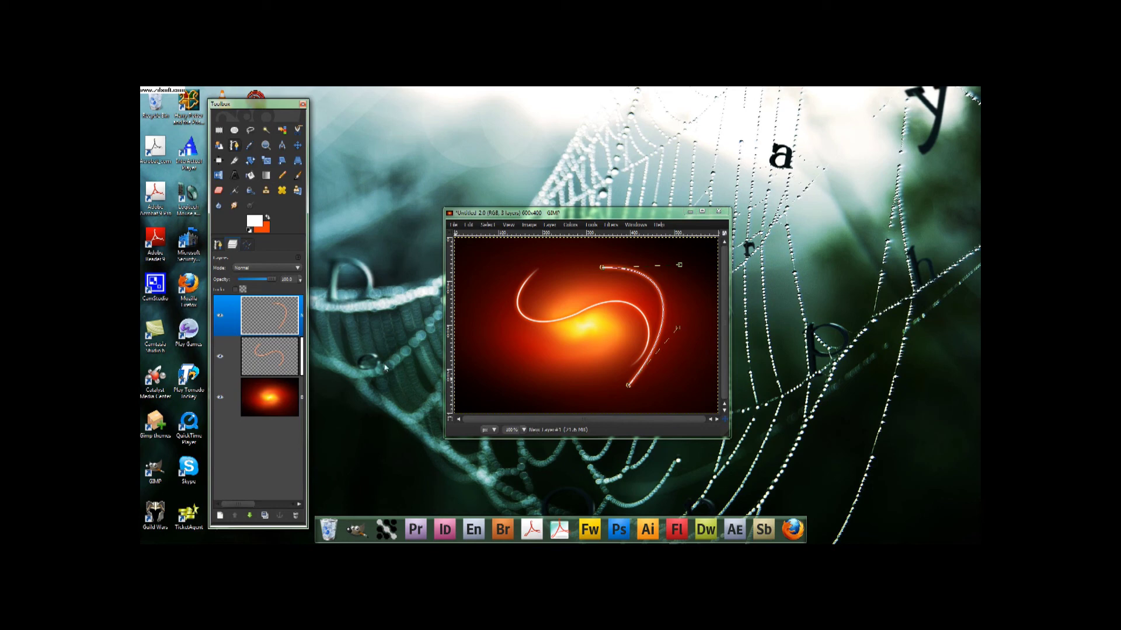
- Add a White (full opacity) layer mask to the merged arc layer
right_click(282, 316)
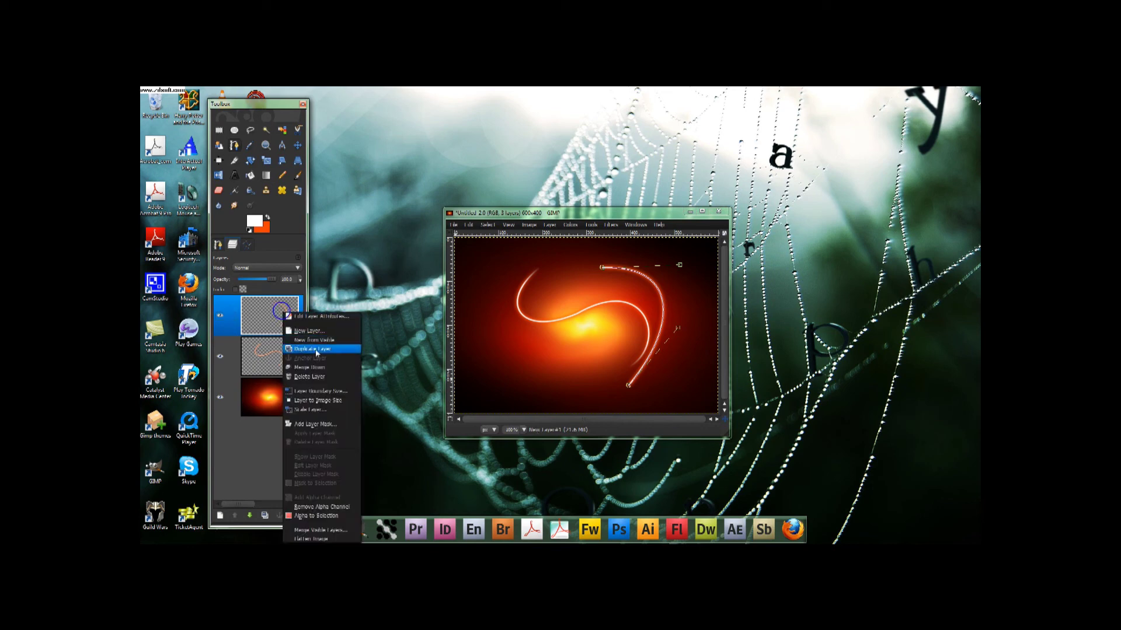
left_click(327, 411)
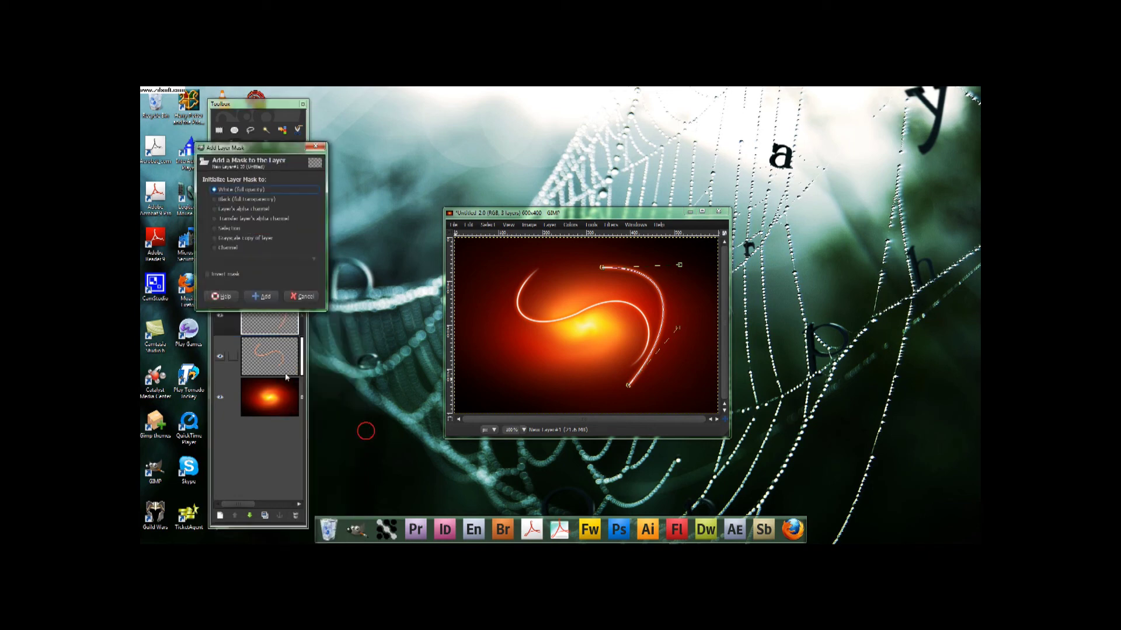
key("Return")
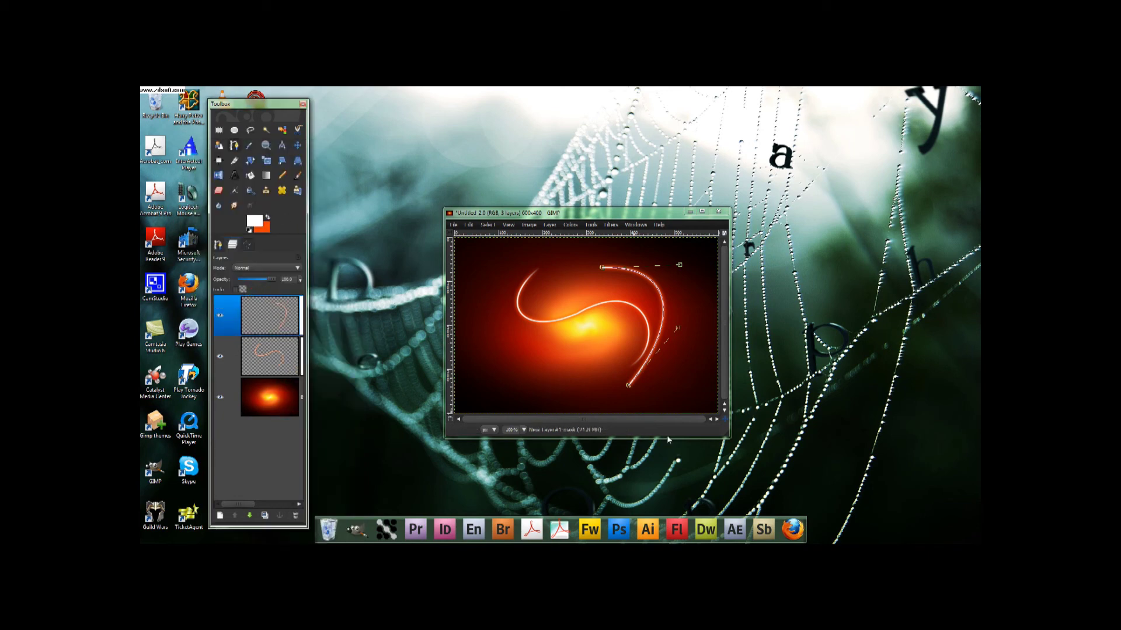
- Lasso the arc's lower end and fade it with a black-to-white gradient on the layer mask, using the default colours
left_click(250, 146)
left_click(234, 145)
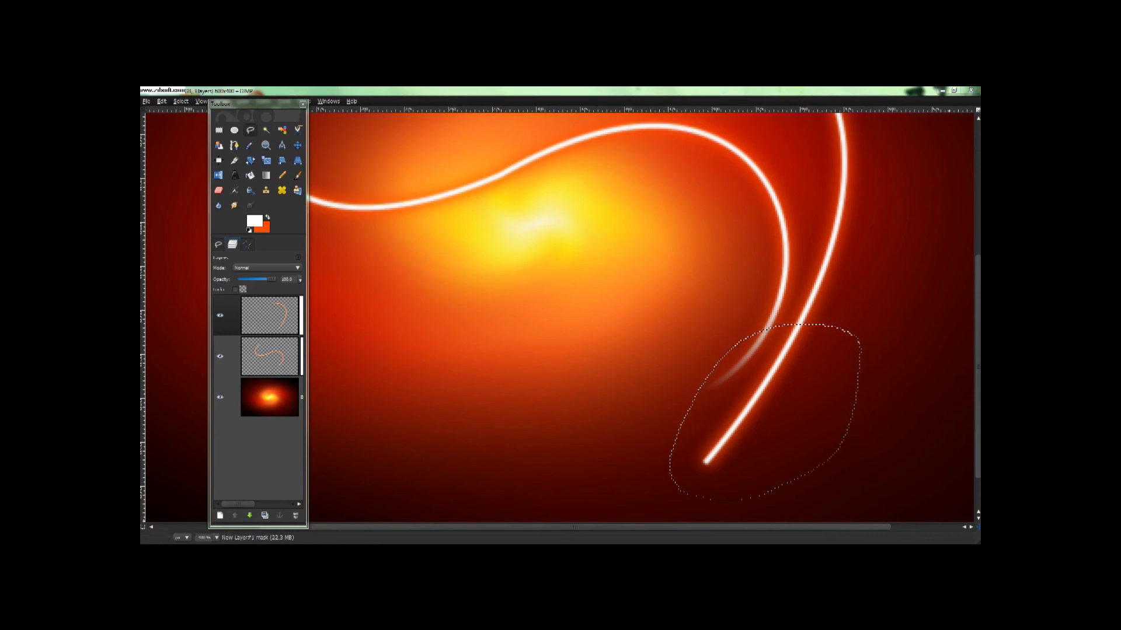
left_click(269, 177)
key("d")
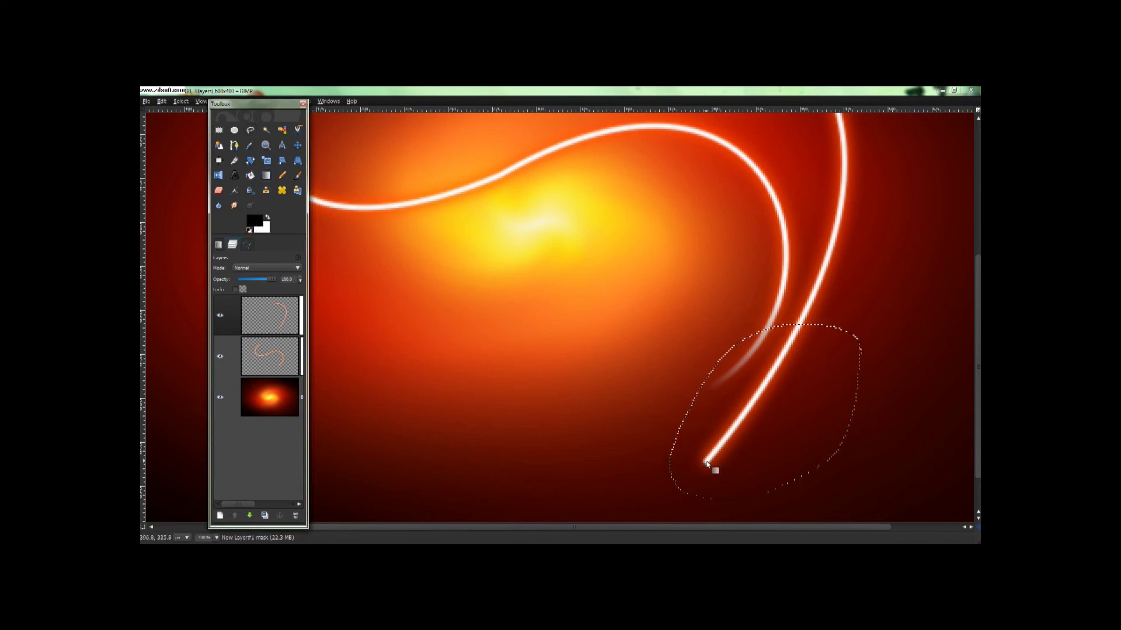
left_click_drag(706, 464, 798, 330)
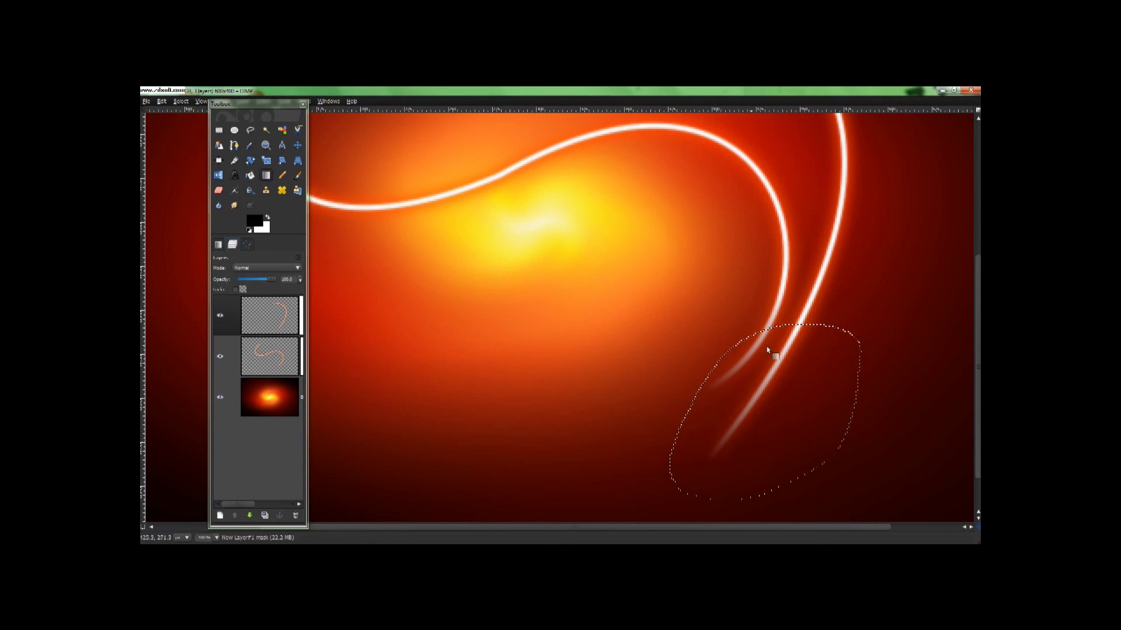
- Lasso the arc's upper end and fade it with a black-to-white gradient on the layer mask
mouse_move(448, 213)
left_mouse_down()
mouse_move(682, 207)
mouse_move(460, 318)
mouse_move(409, 327)
left_mouse_up()
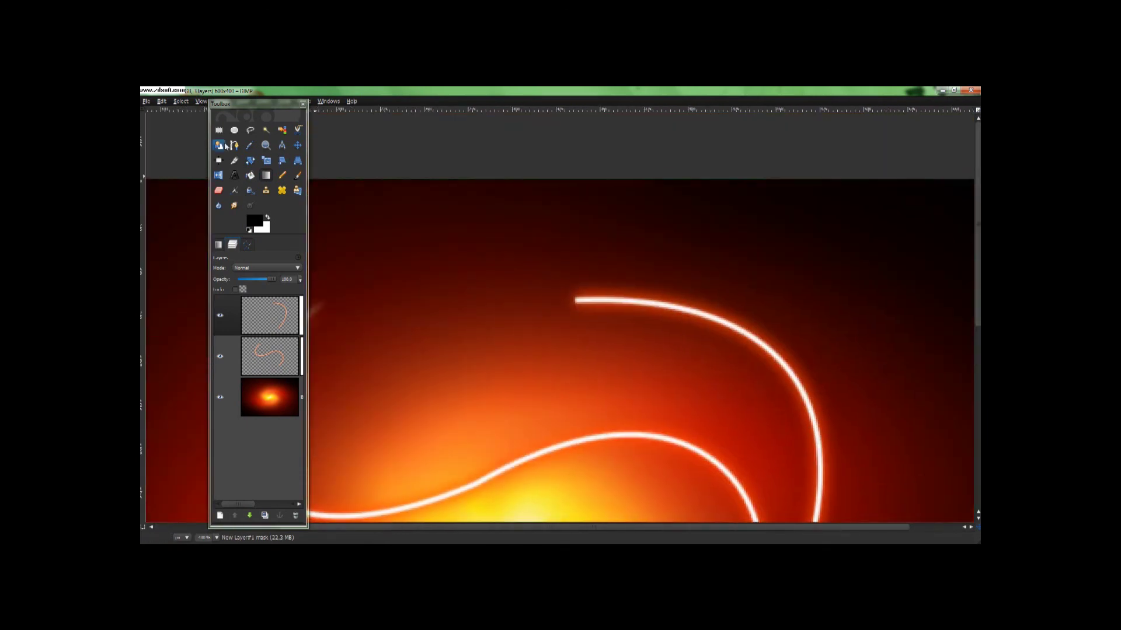
left_click(250, 129)
mouse_move(554, 247)
left_mouse_down()
mouse_move(663, 373)
mouse_move(528, 292)
mouse_move(558, 246)
left_mouse_up()
double_click(576, 321)
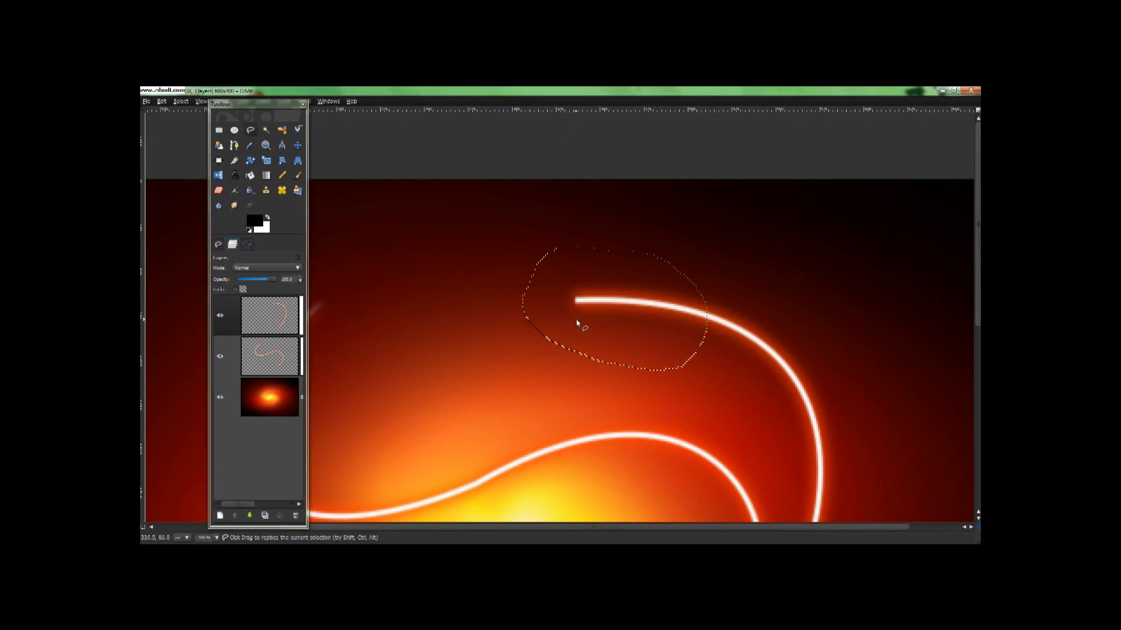
left_click(265, 189)
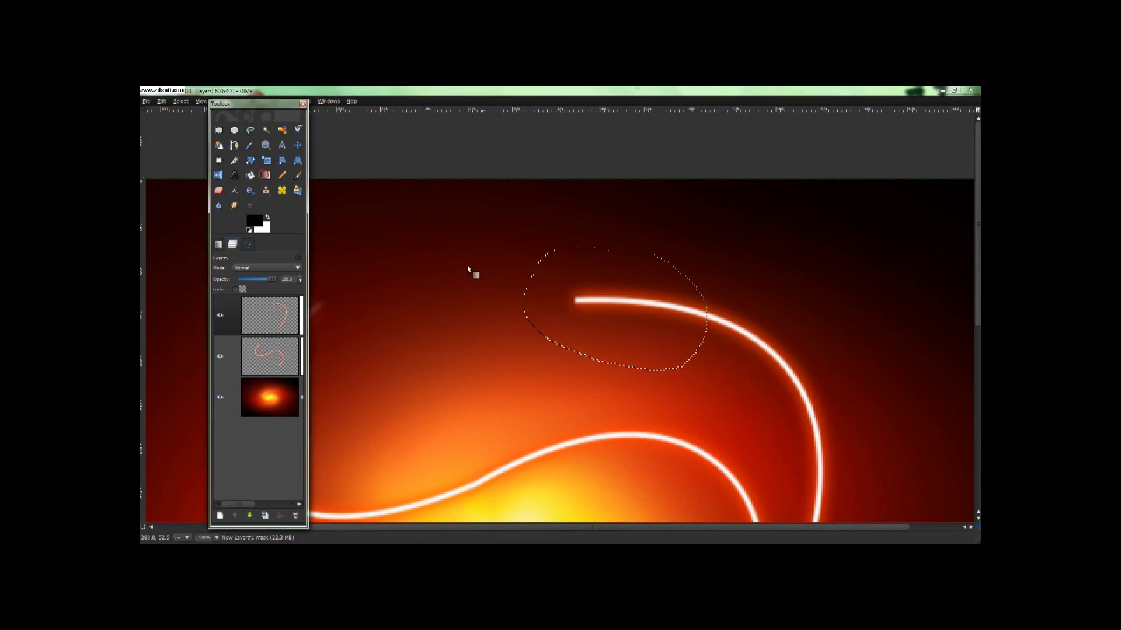
left_click(577, 301, "ctrl")
left_click_drag(577, 302, 706, 317)
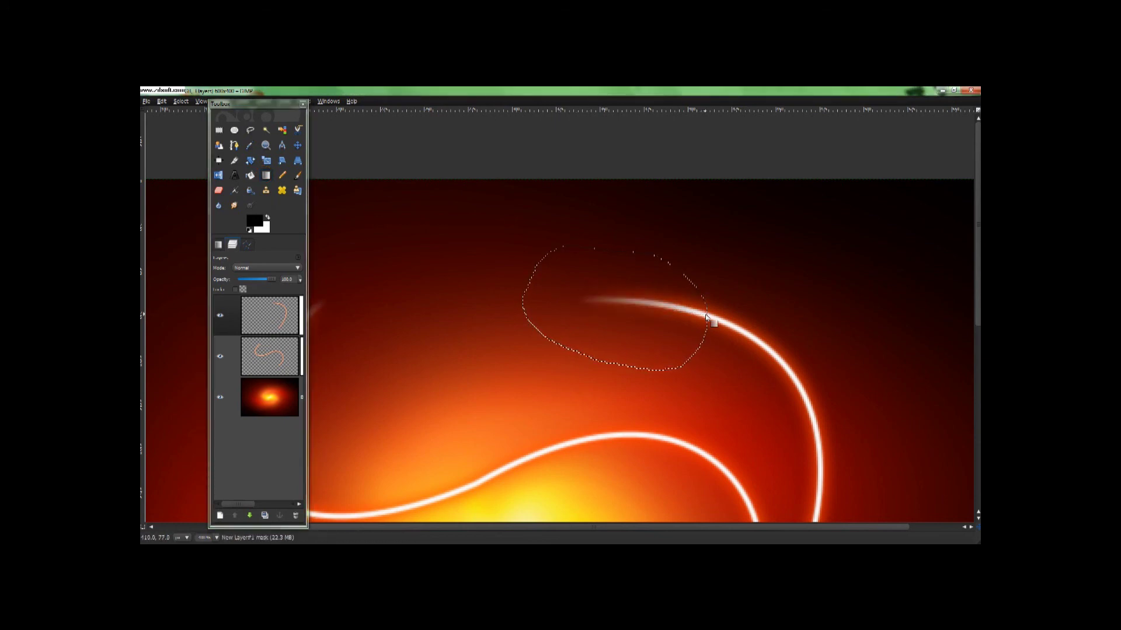
- Clear the selection and show the whole image at 100% in the restored, smaller image window
key("ctrl+shift+a")
key("shift+2")
key("1")
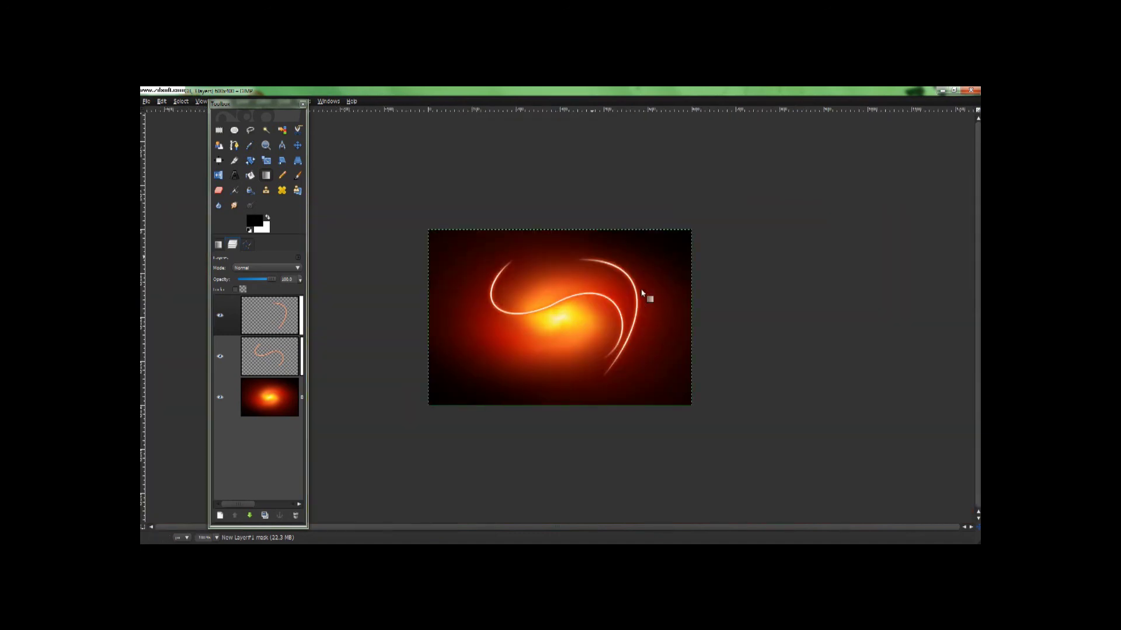
left_click(954, 91)
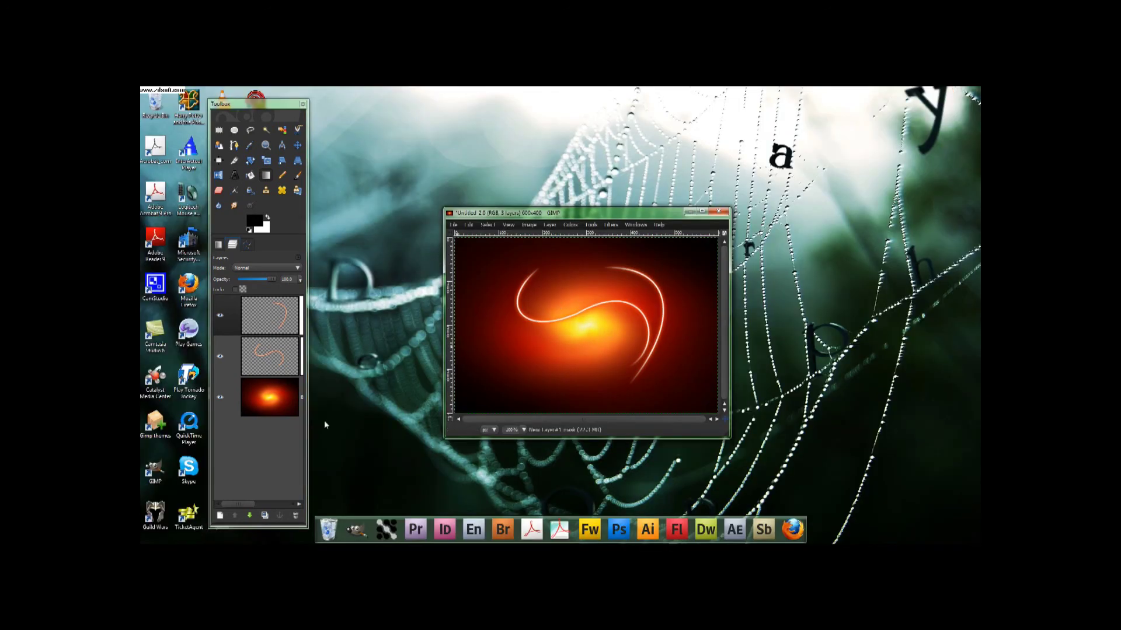
- Switch to the Gtuts tutorial in Firefox, read steps 10 and 11 on the thicker third line, and return to GIMP
key("alt+Tab")
scroll(523, 400, "down", 10)
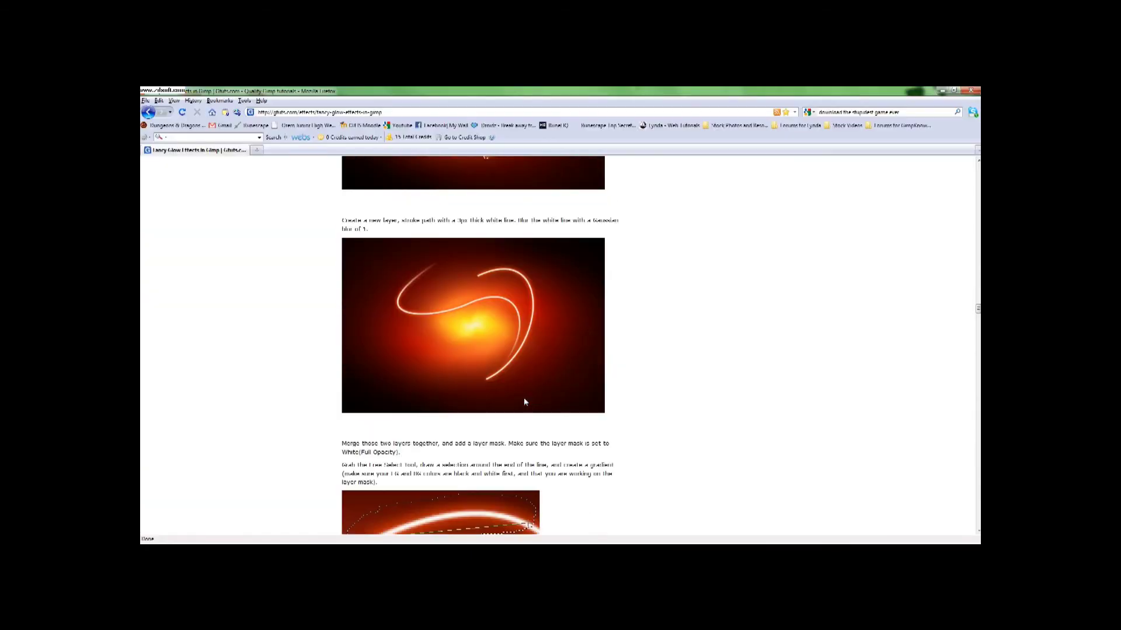
scroll(523, 402, "down", 13)
scroll(524, 402, "up", 2)
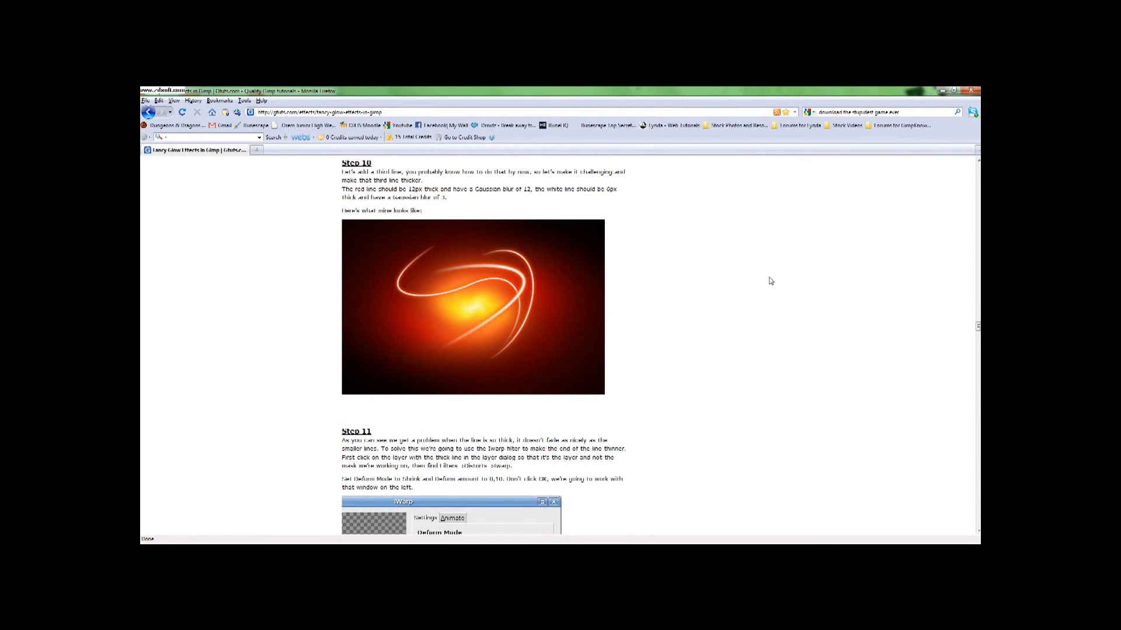
scroll(763, 285, "down", 5)
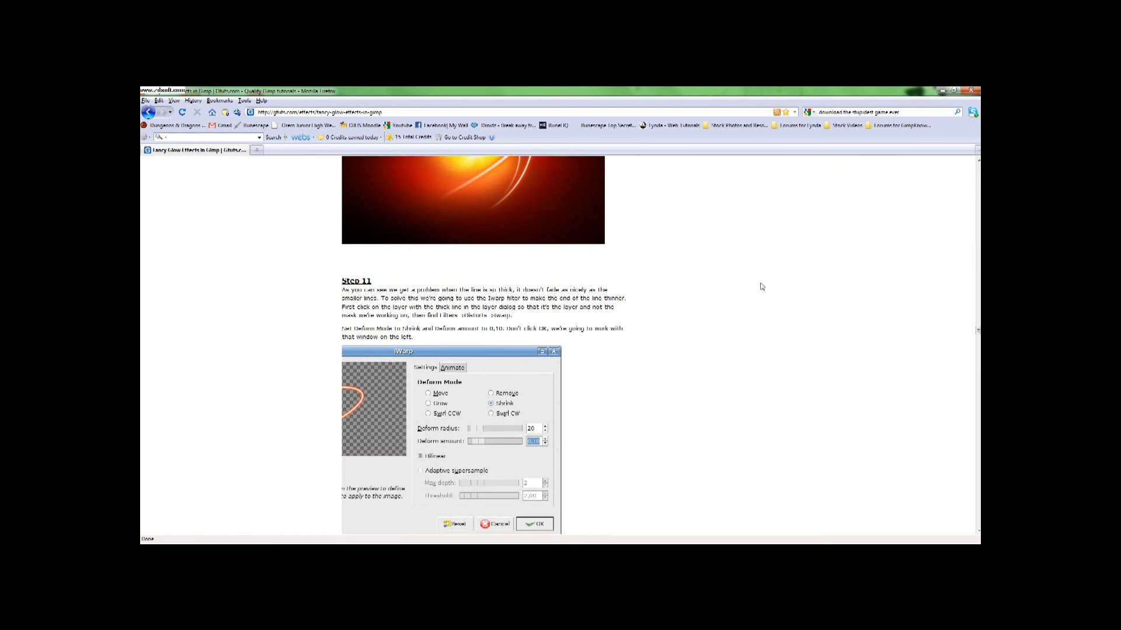
scroll(763, 284, "up", 6)
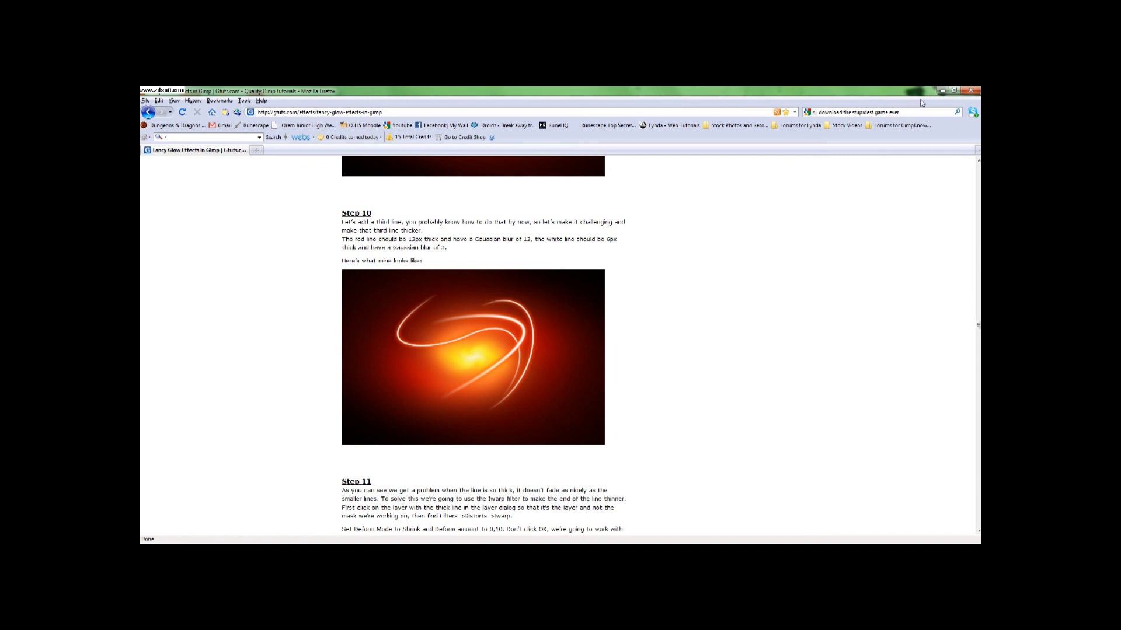
left_click(941, 91)
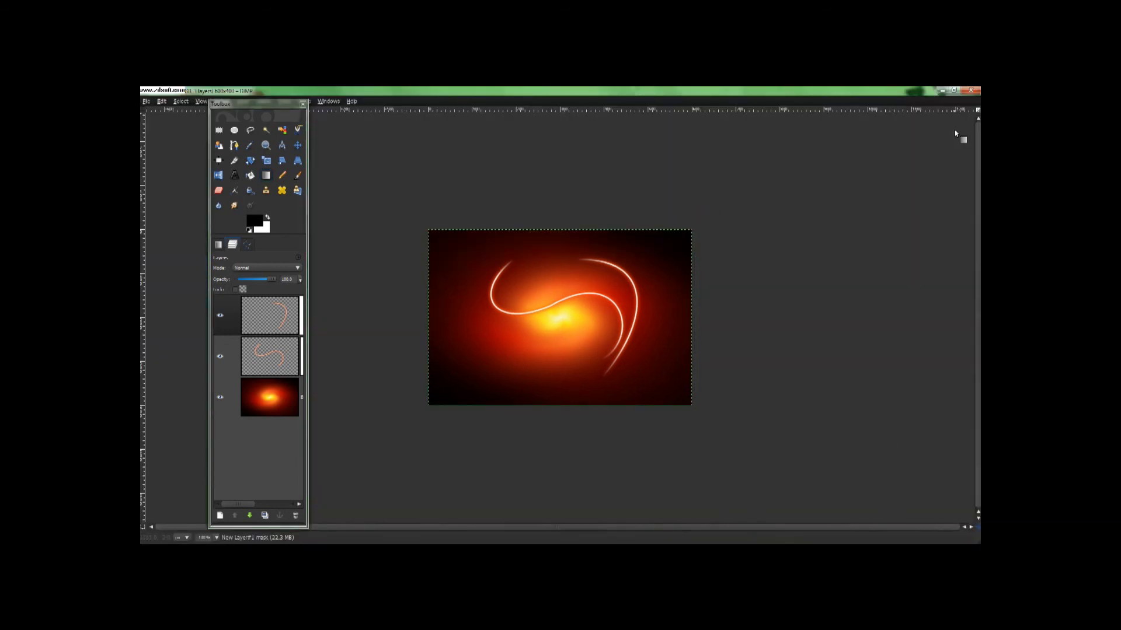
left_click(954, 90)
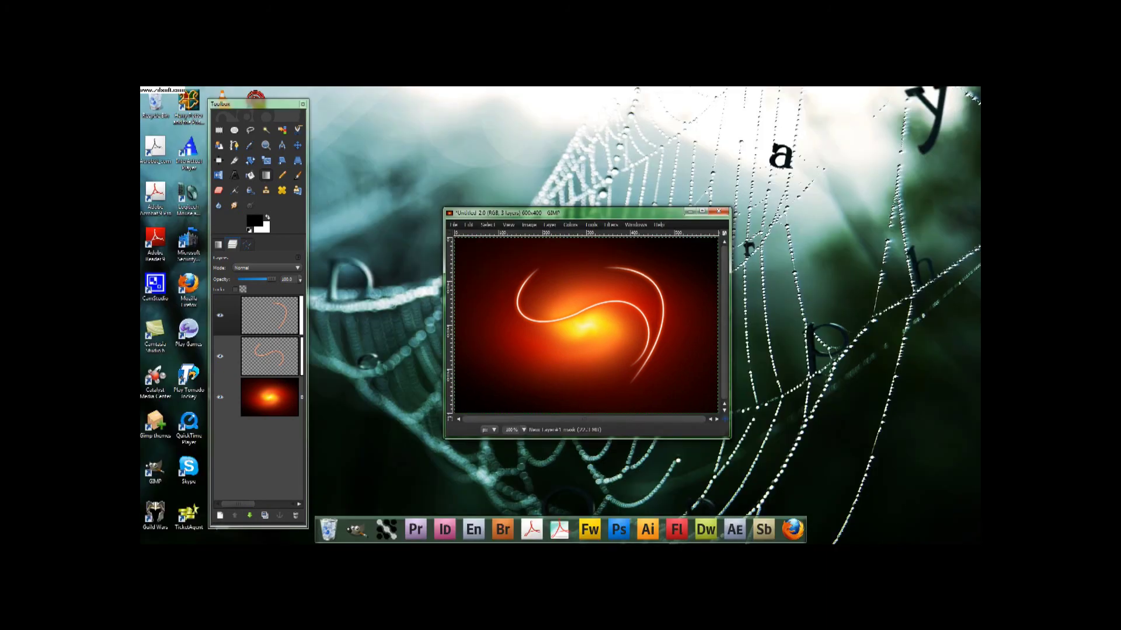